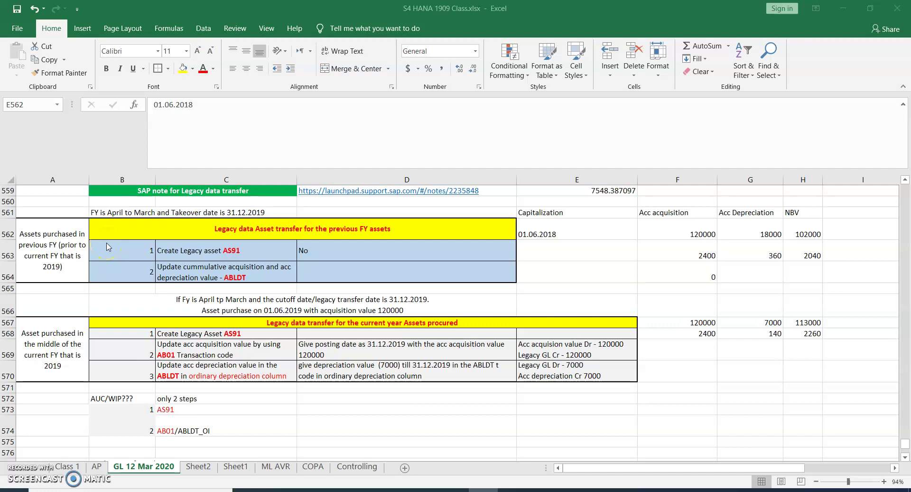
Examine the legacy transfer procedure for assets purchased in previous fiscal years, covering AS91 creation and the ABLDT value update.
click(70, 261)
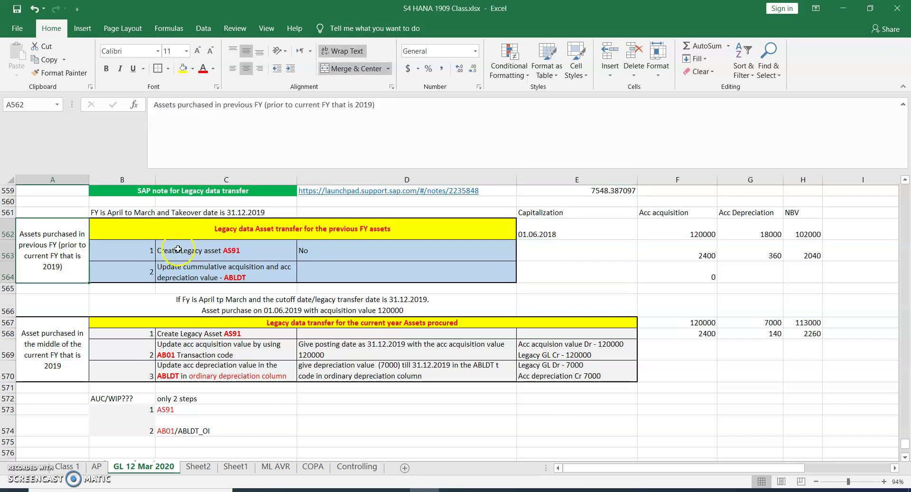
drag(139, 253, 163, 271)
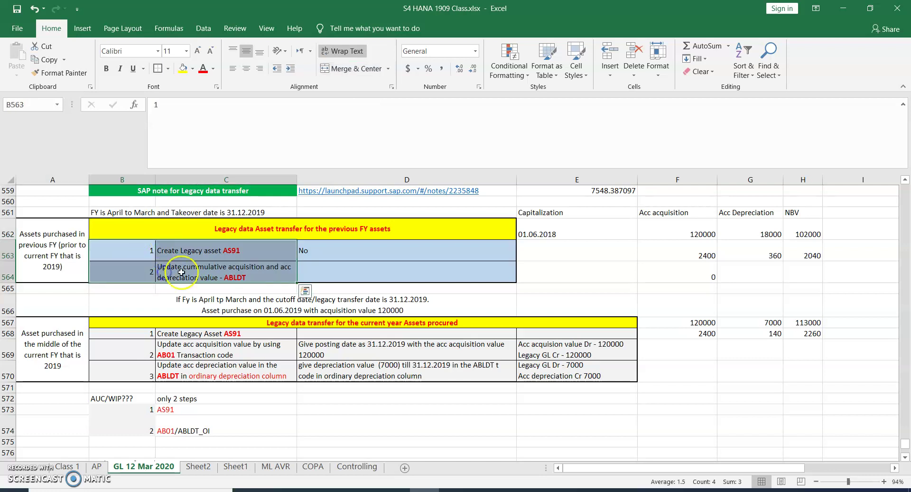
click(192, 256)
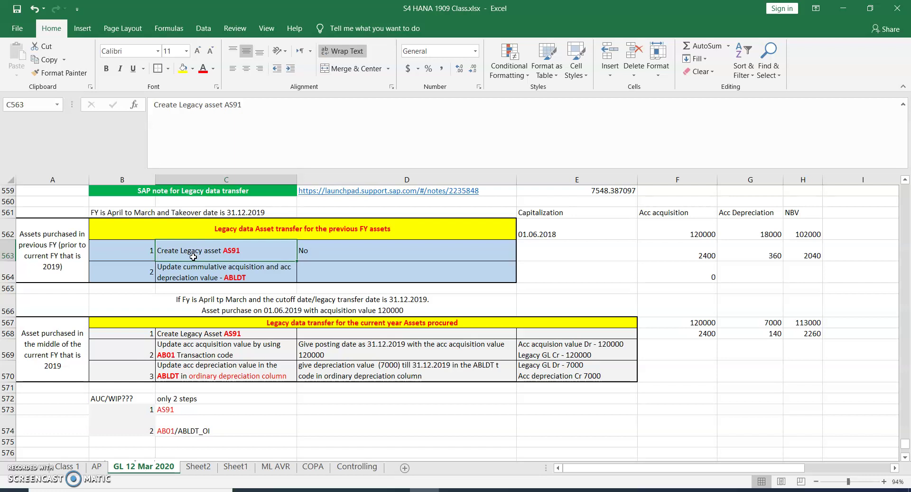
click(208, 268)
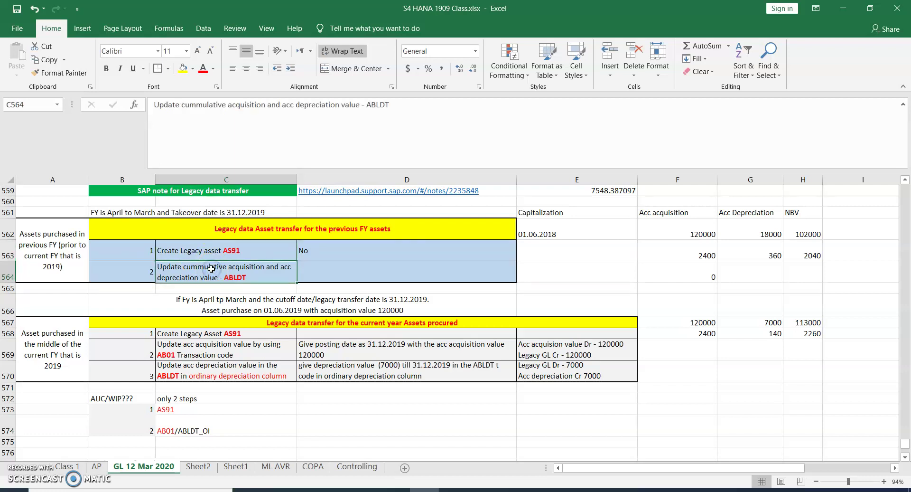
click(214, 249)
click(192, 269)
click(76, 247)
drag(76, 246, 277, 269)
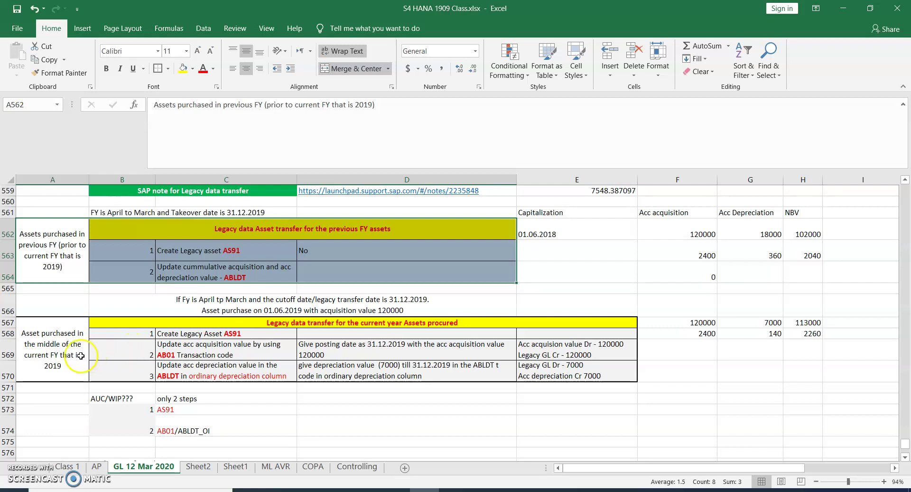
Examine the three transfer steps for assets purchased in the current fiscal year, using AS91, AB01 and ABLDT.
click(65, 353)
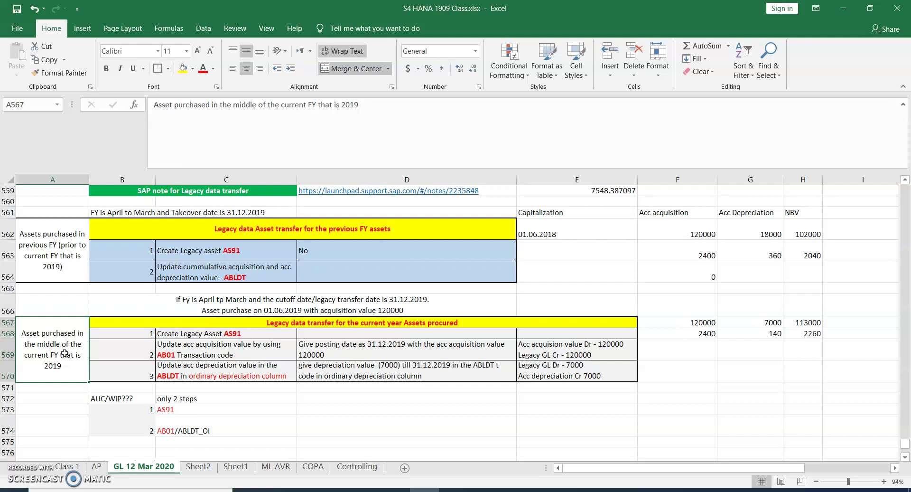
click(150, 333)
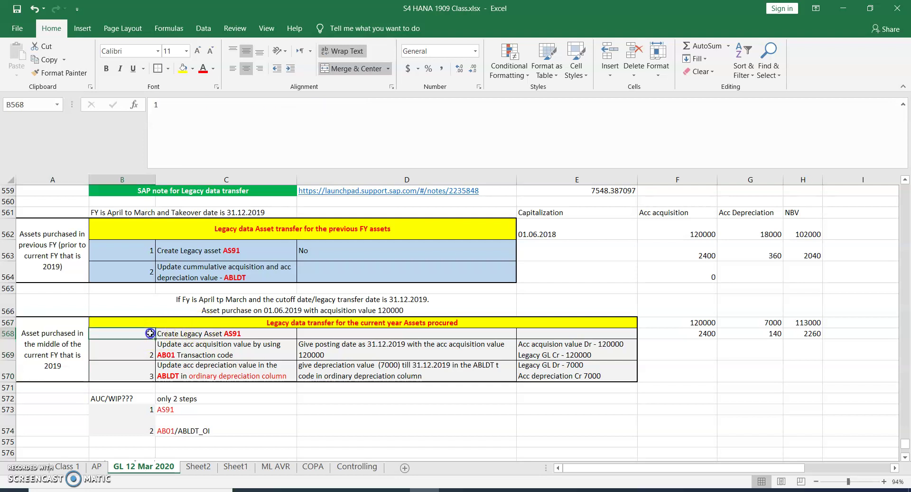
click(230, 333)
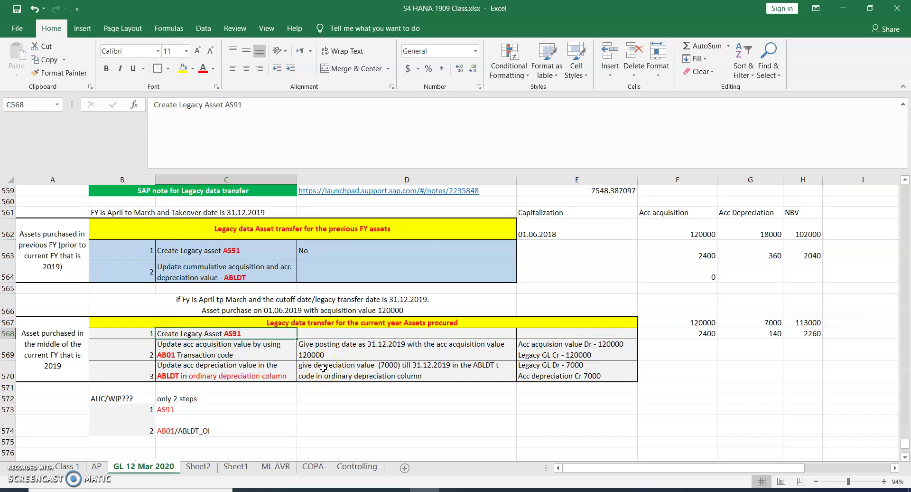
click(264, 353)
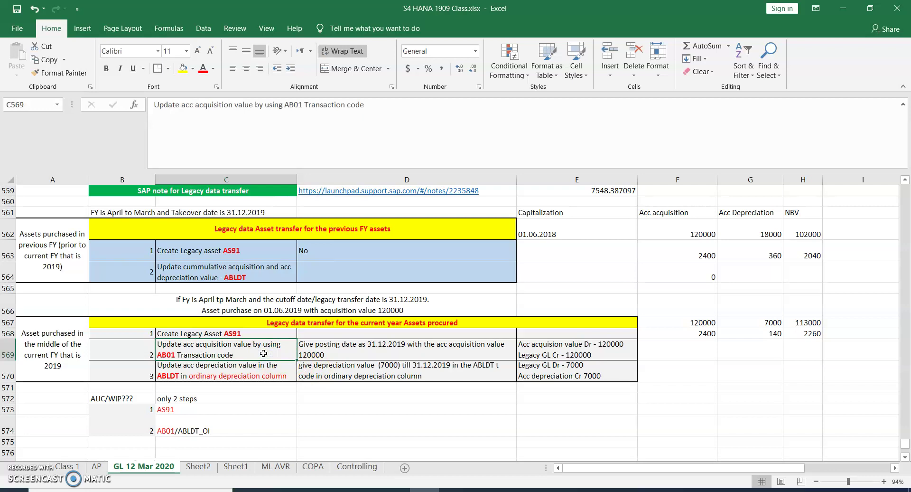
click(239, 374)
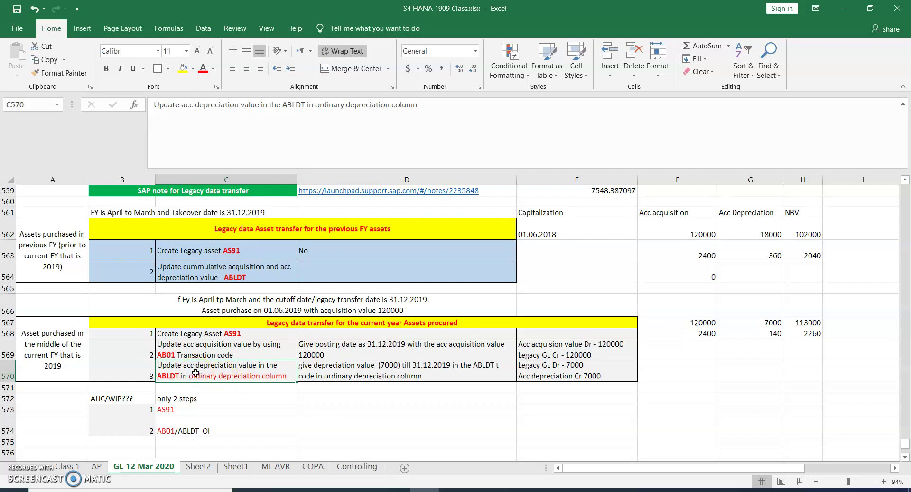
drag(148, 333, 248, 372)
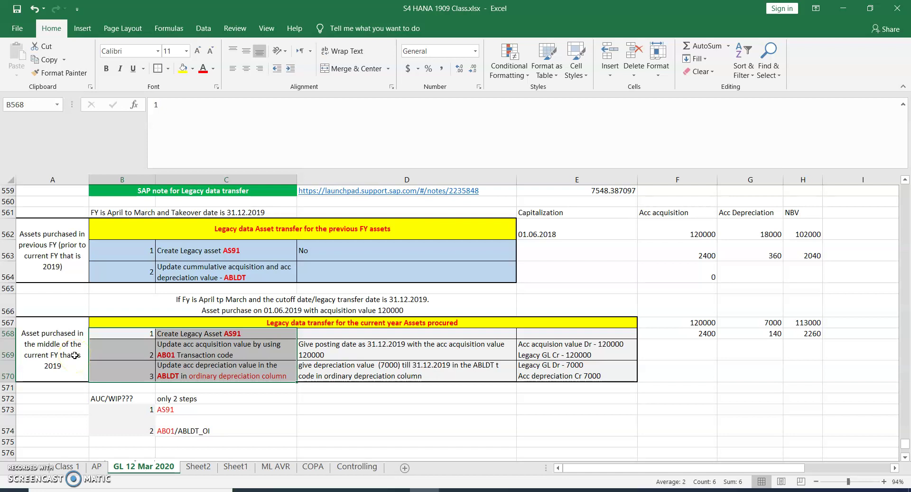
Review the two-step AUC/WIP transfer procedure and return to the previous-year asset transfer block.
click(105, 399)
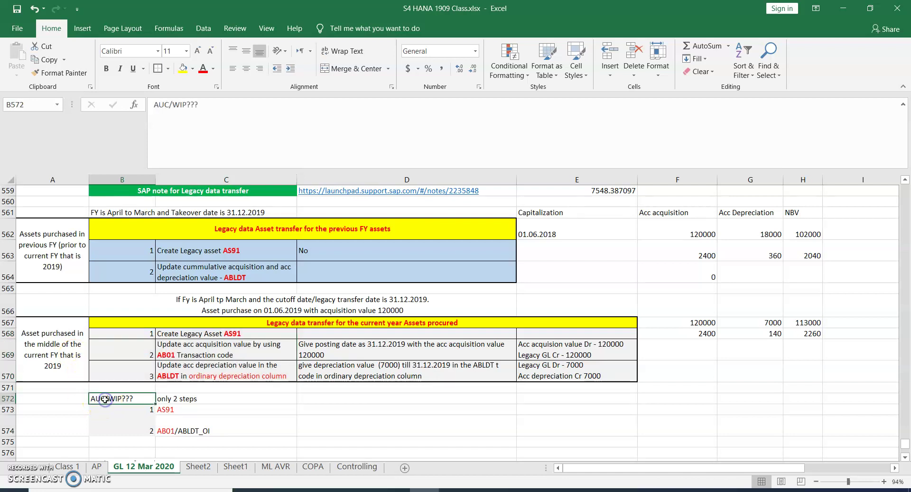
click(168, 409)
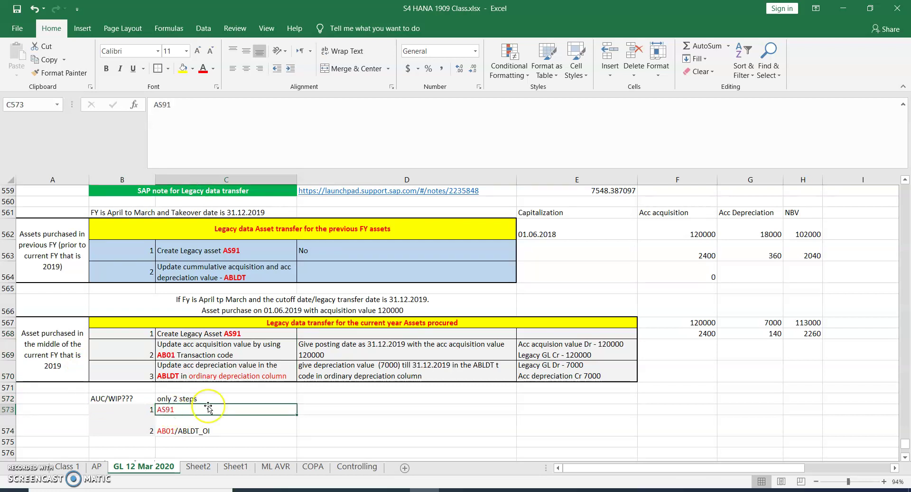
click(184, 431)
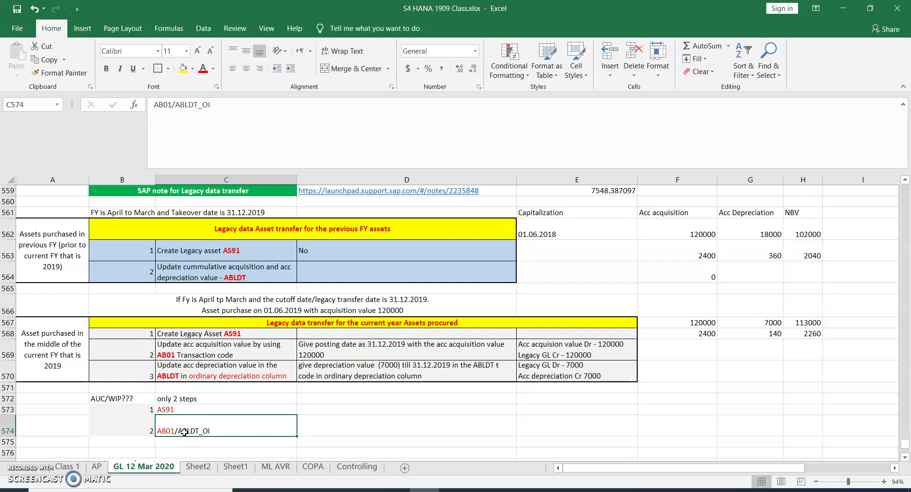
click(196, 426)
click(157, 258)
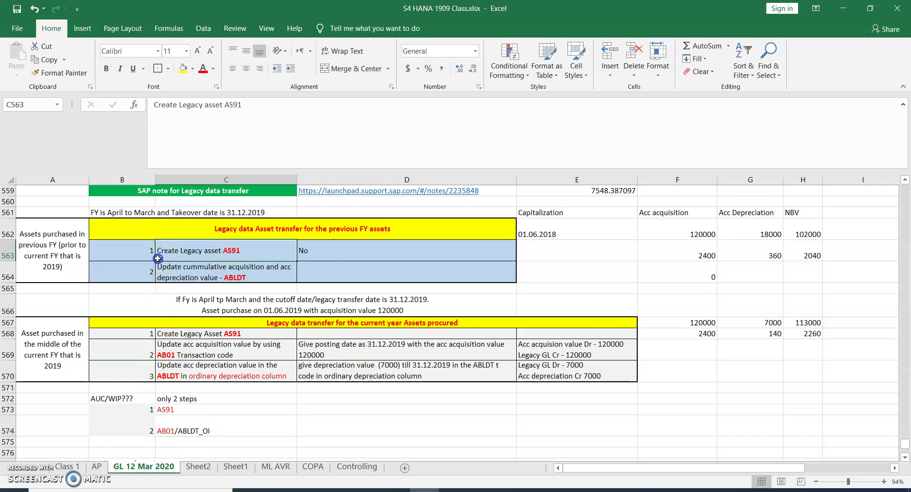
click(161, 247)
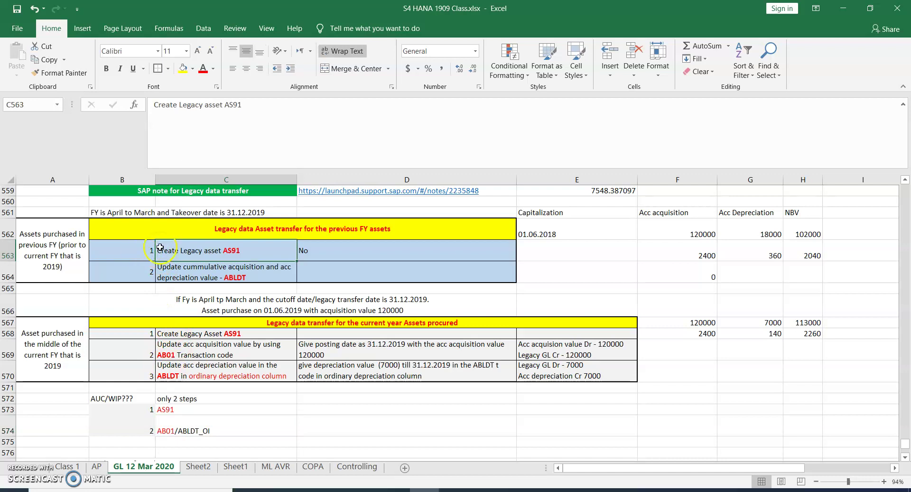
click(150, 220)
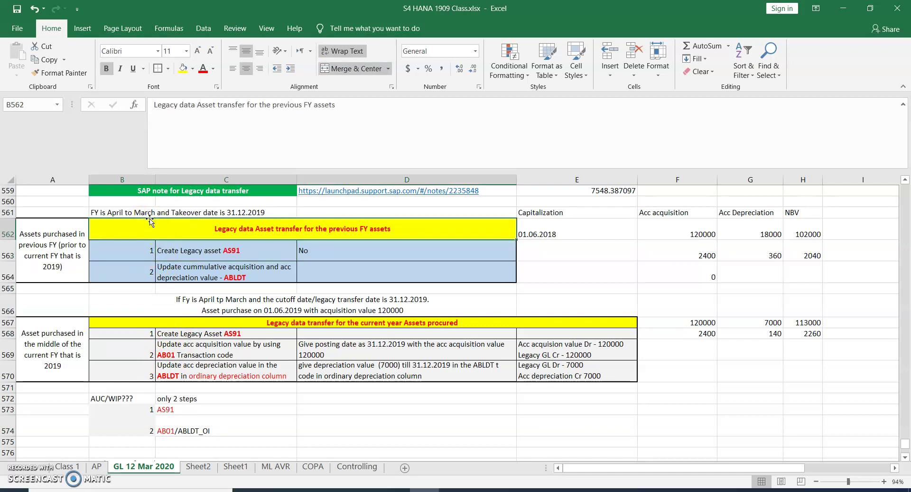
Switch to SAP GUI and open the asset accounting company code settings with transaction OAAQ.
key(alt+Tab)
key(alt+Tab)
text(oaaq)
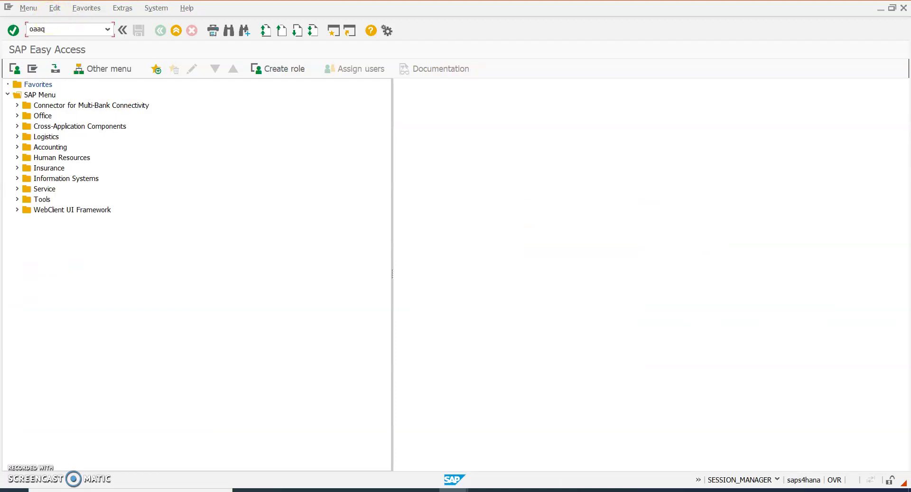
key(Return)
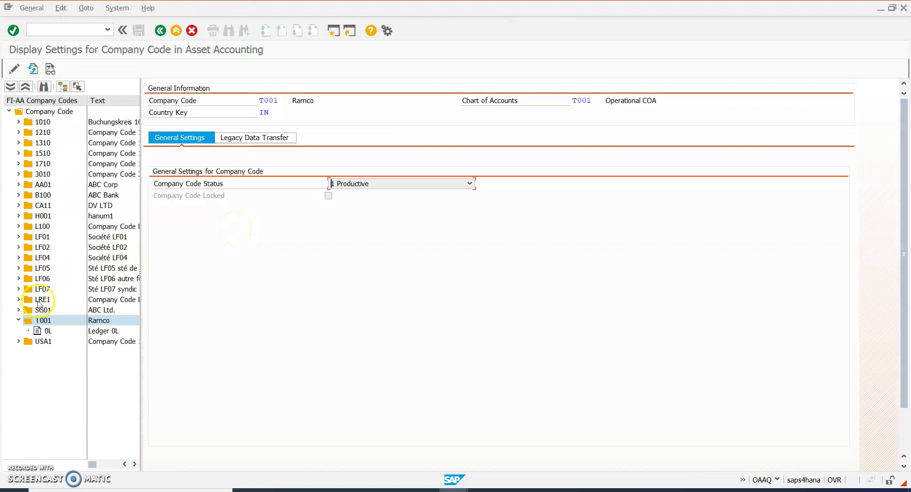
Display the legacy data transfer settings of company code T001 and check the transfer date.
click(40, 322)
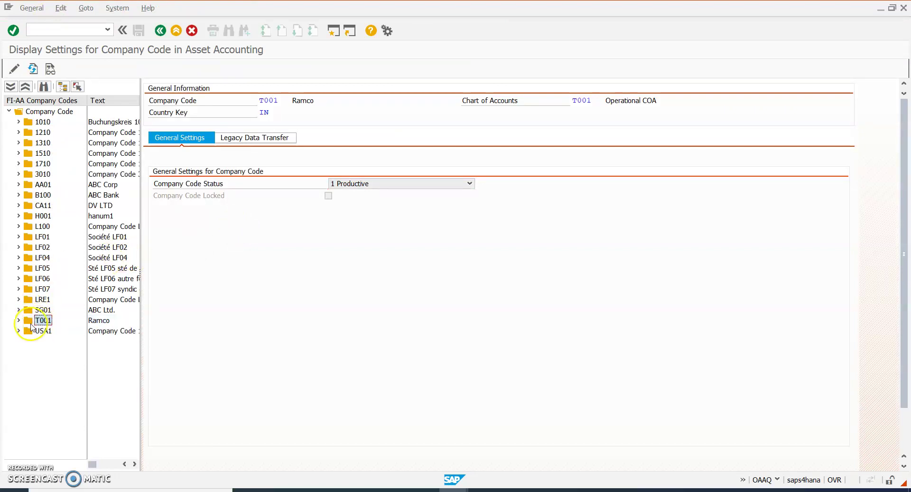
click(264, 140)
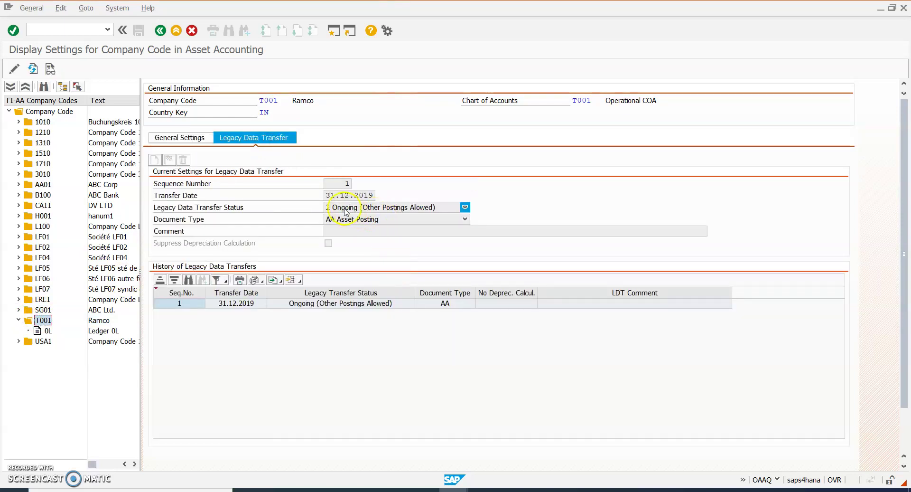
drag(329, 196, 376, 196)
click(377, 196)
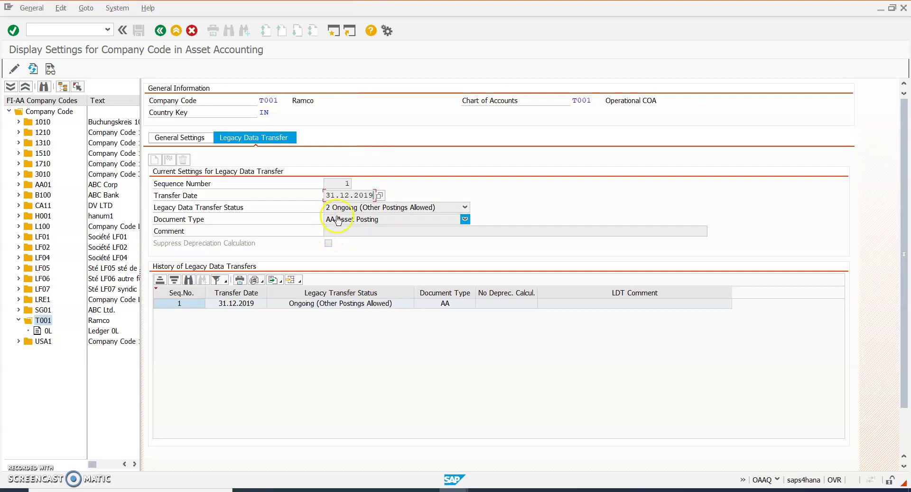
Examine the available legacy data transfer status options for company code T001 without changing the setting.
click(357, 209)
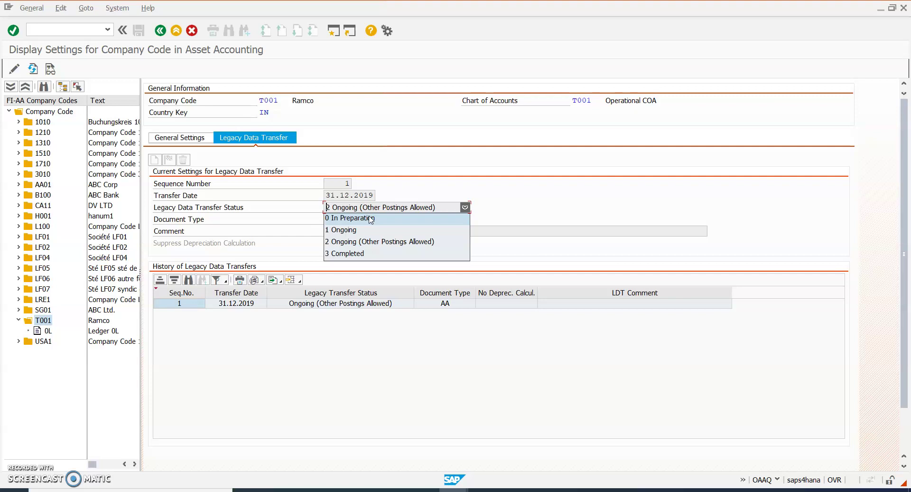
click(359, 233)
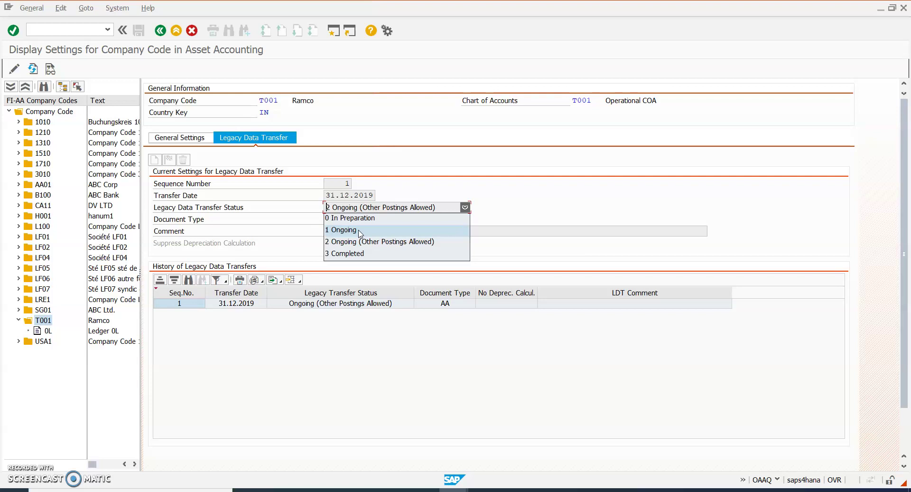
click(366, 243)
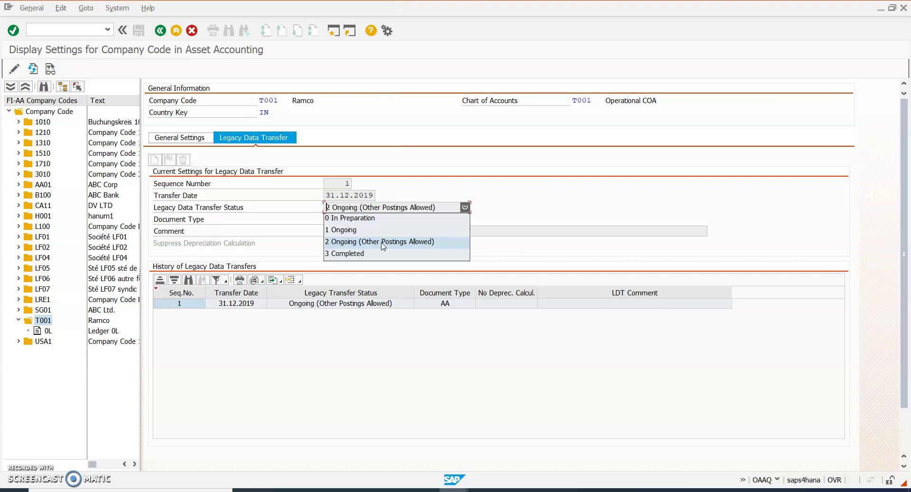
click(376, 257)
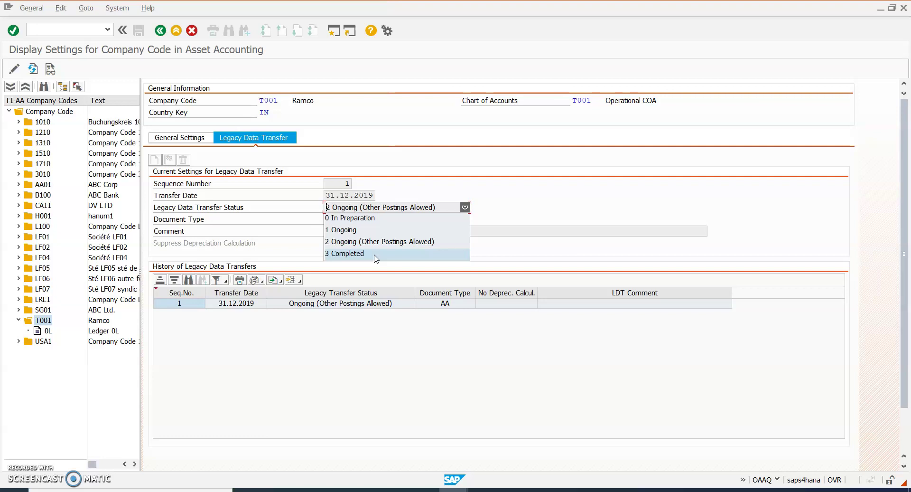
click(304, 234)
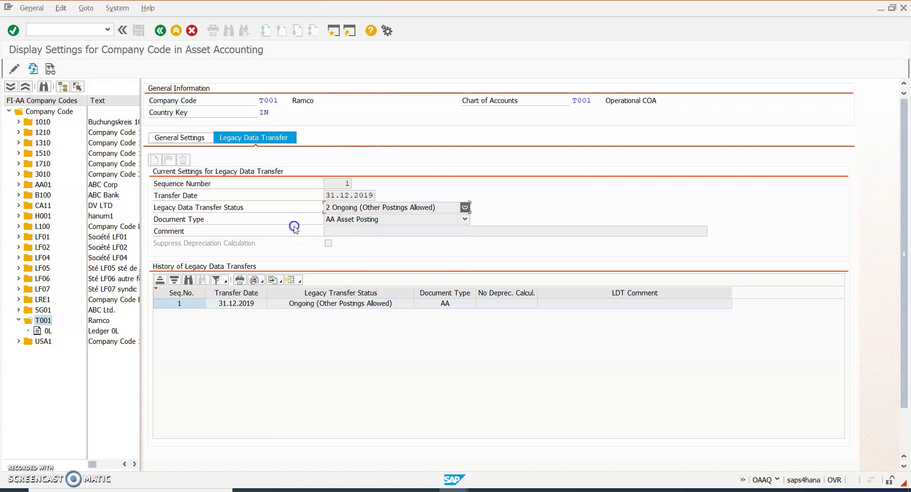
Examine the document types available for company code T001's legacy data transfer.
click(414, 221)
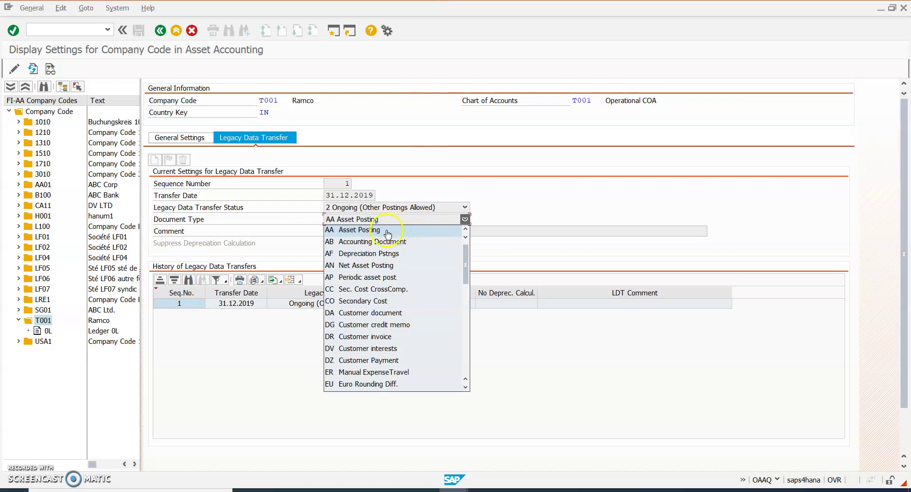
click(306, 231)
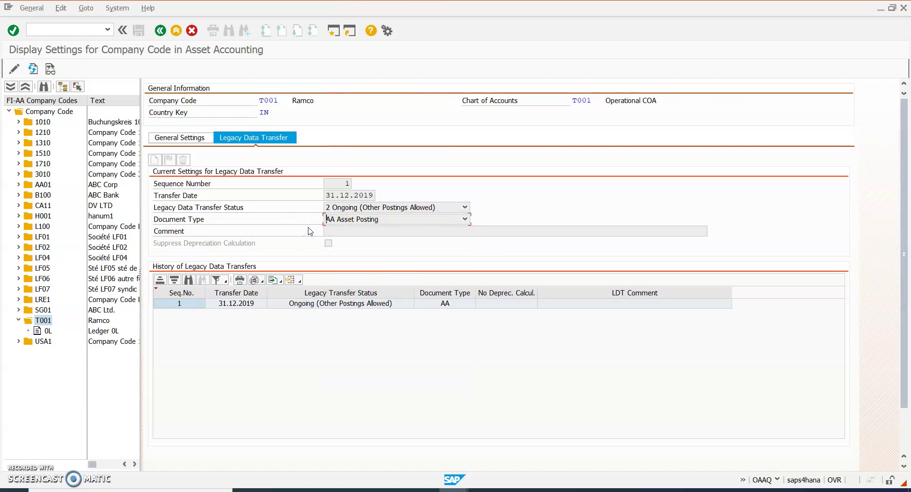
click(373, 219)
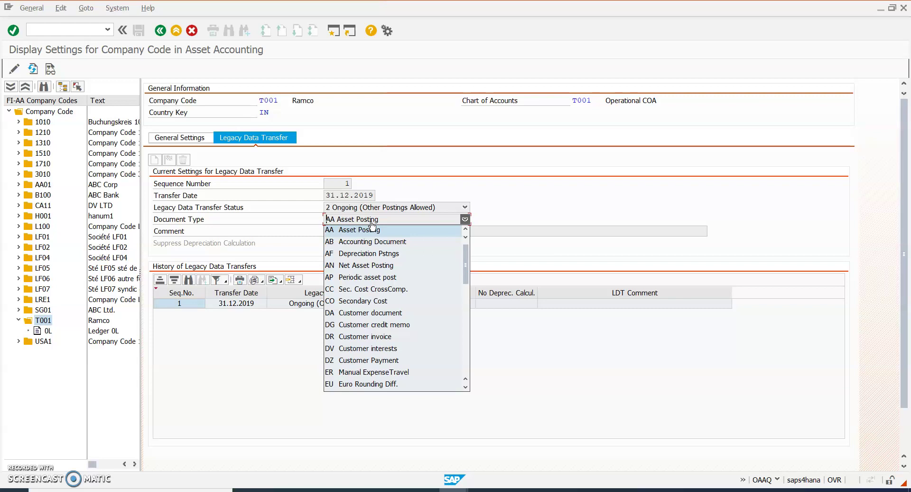
Open the Asset Accounting implementation guide with transaction ORFA and expand Asset Data Transfer down to the Parameters for Data Transfer activities.
click(66, 26)
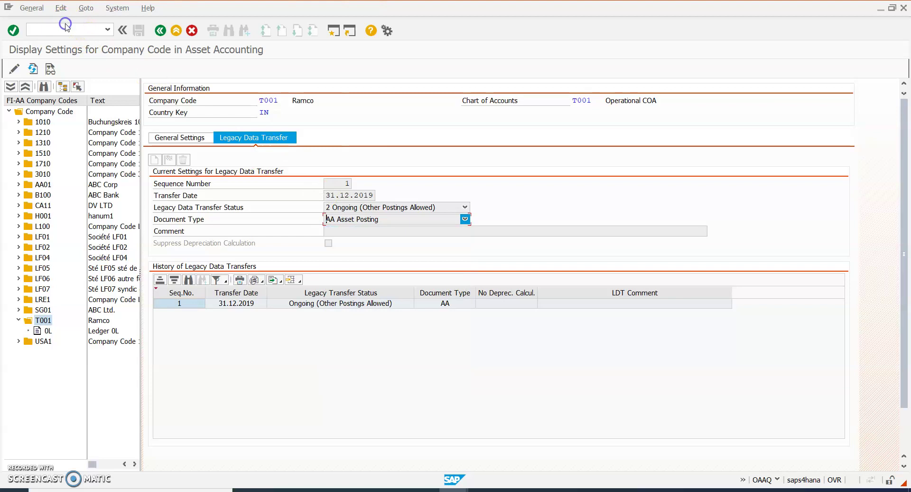
text(/nas91)
key(Return)
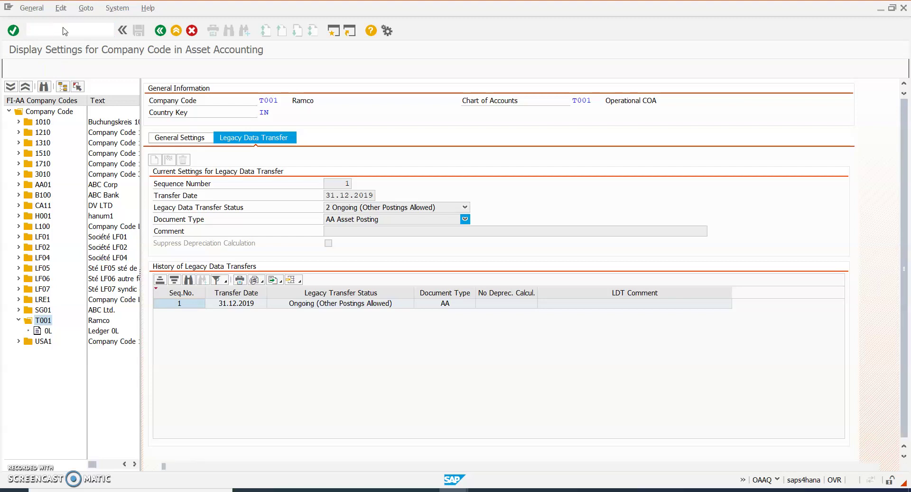
key(Down)
key(Down)
key(Right)
key(Down)
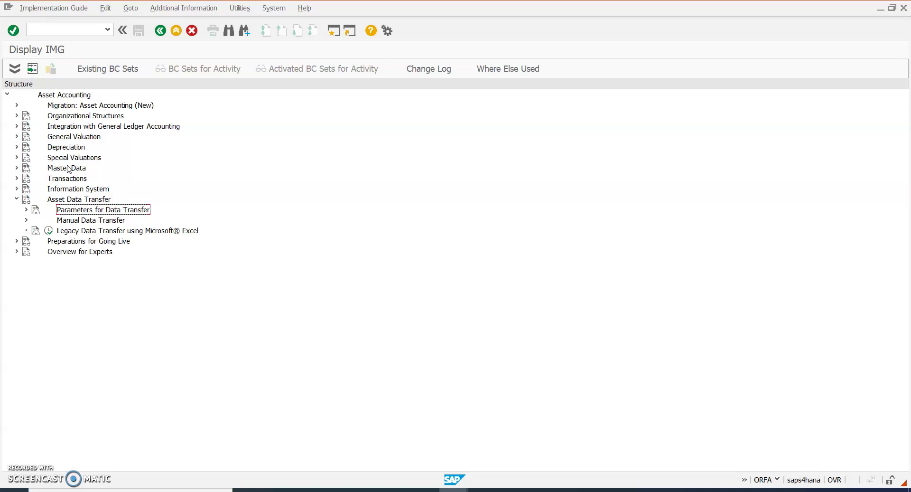
key(Right)
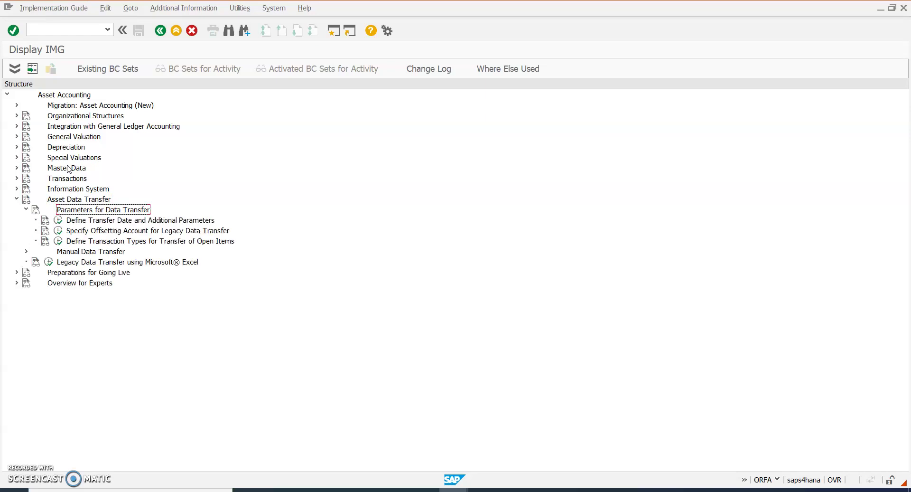
Open the Specify Offsetting Account for Legacy Data Transfer activity.
key(Down)
click(71, 230)
click(66, 233)
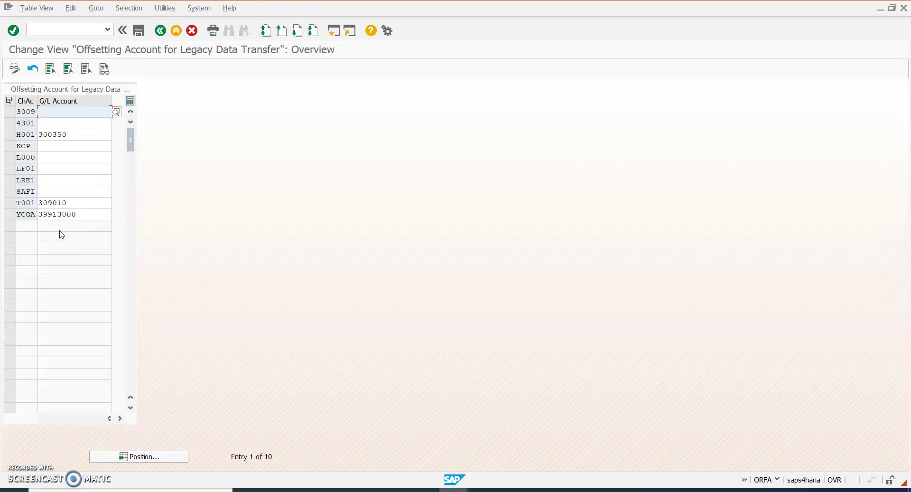
Examine the offsetting G/L account assigned to chart of accounts T001, and return to the implementation guide.
click(13, 203)
click(31, 203)
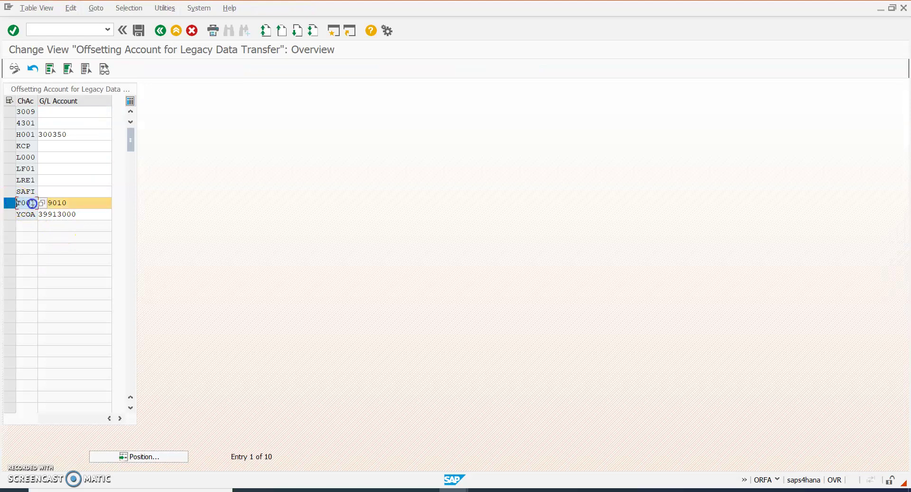
double_click(63, 203)
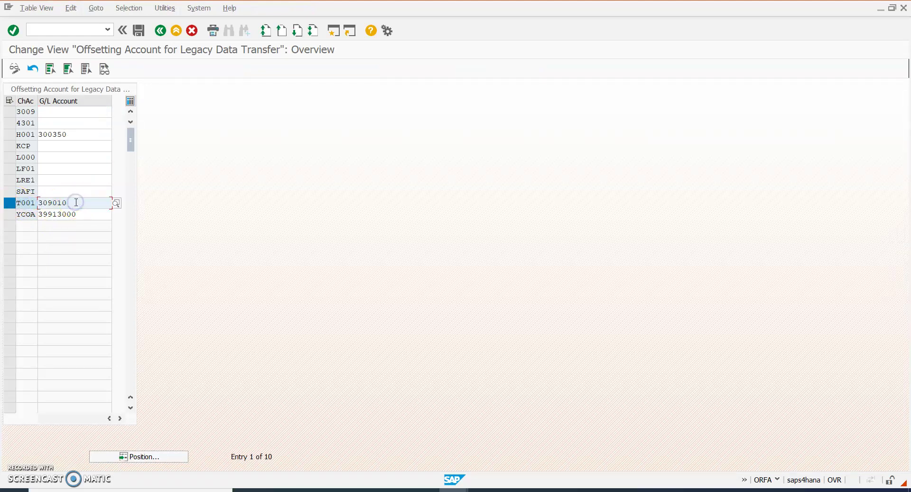
click(32, 200)
click(72, 200)
double_click(73, 201)
click(31, 202)
click(31, 203)
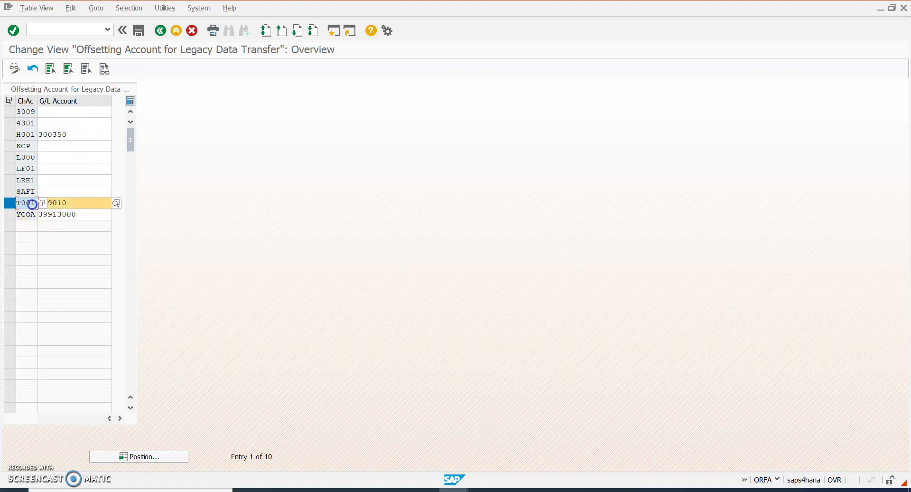
click(161, 31)
Switch to the S4 HANA 1909 Class workbook in Excel and review the legacy transfer steps for previous-year and current-year assets.
key(alt+Tab)
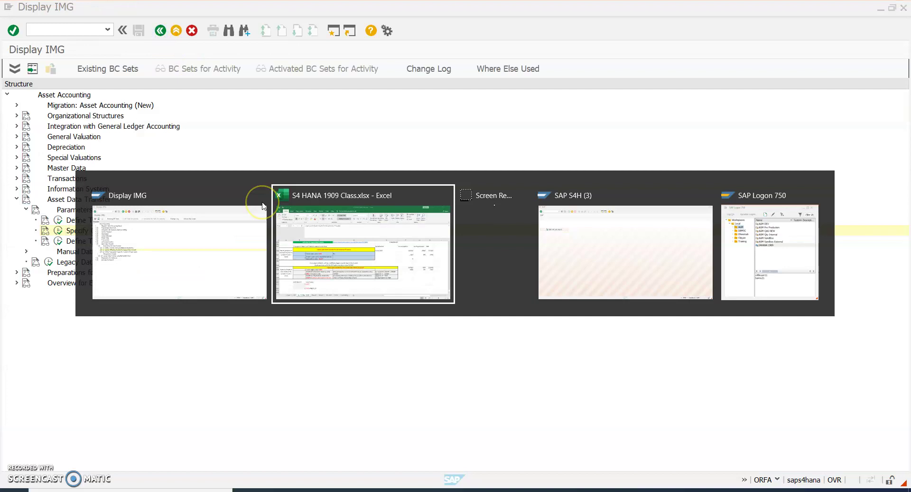
click(69, 247)
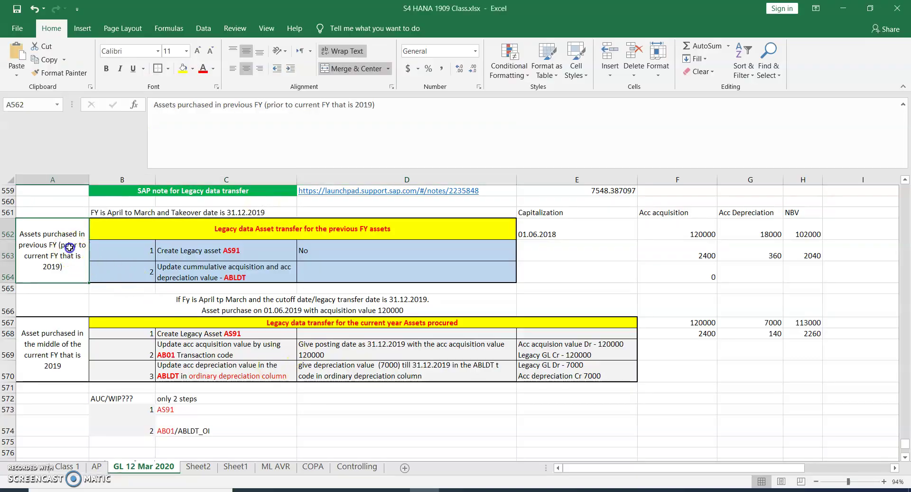
key(shift+Right)
key(shift+Right)
key(shift+Right)
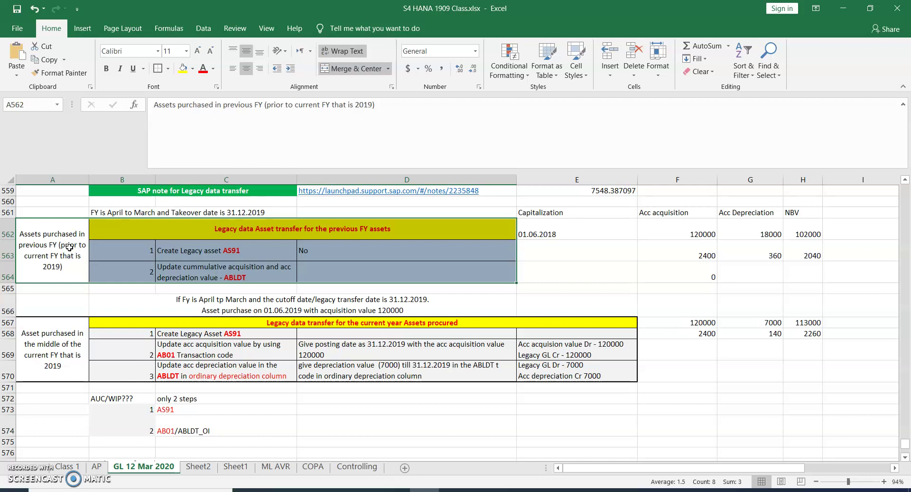
click(37, 342)
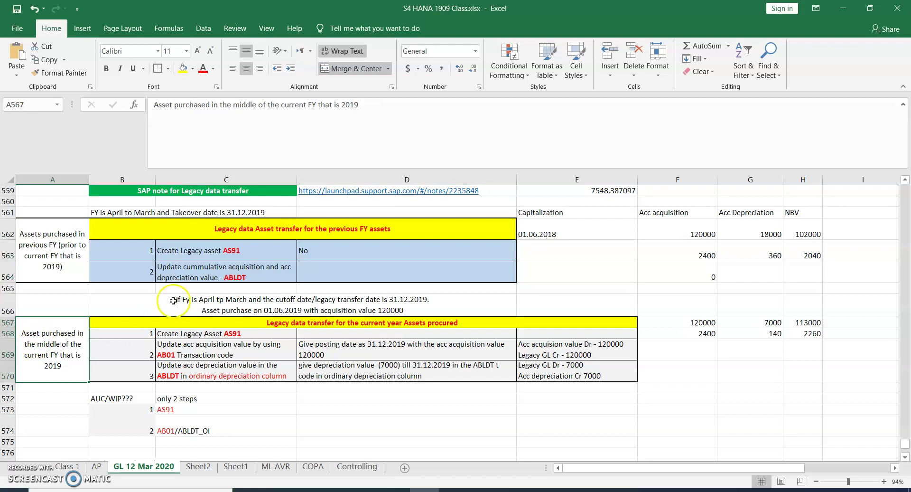
drag(147, 249, 233, 264)
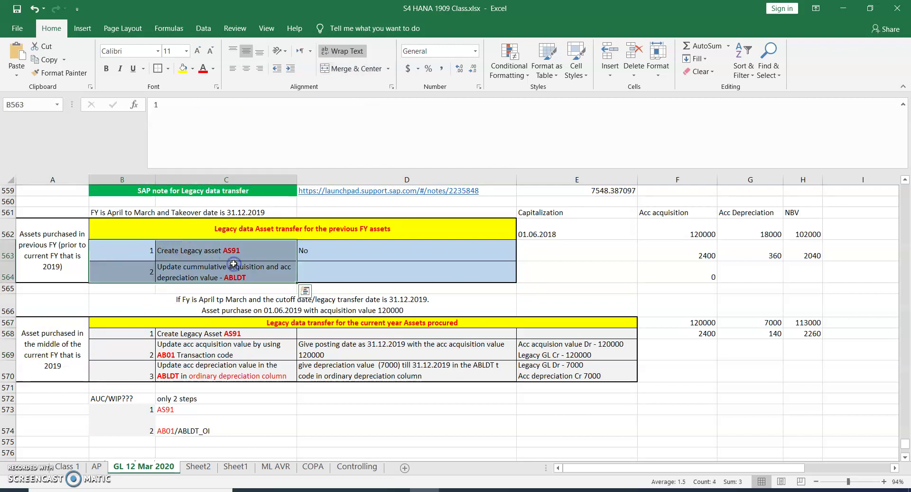
drag(138, 332, 219, 368)
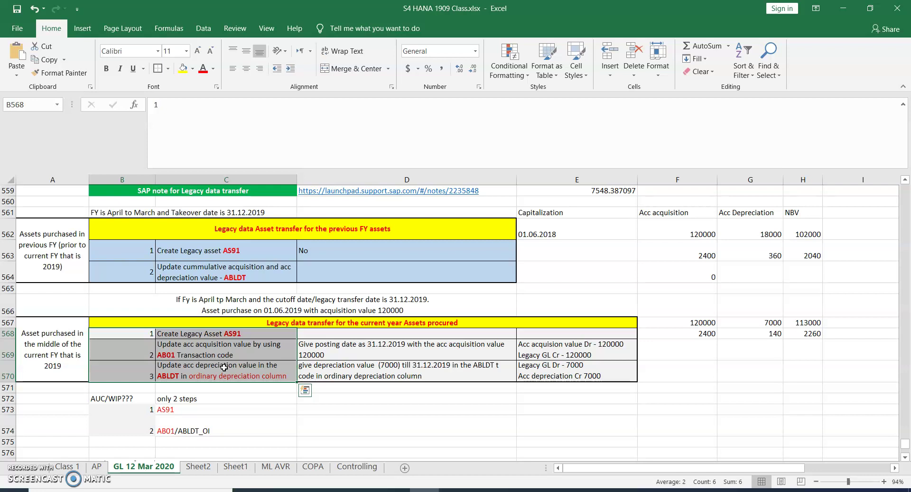
Switch back to SAP and start creating a legacy asset with transaction AS91, using asset class T100 and company code T001.
key(alt+Tab)
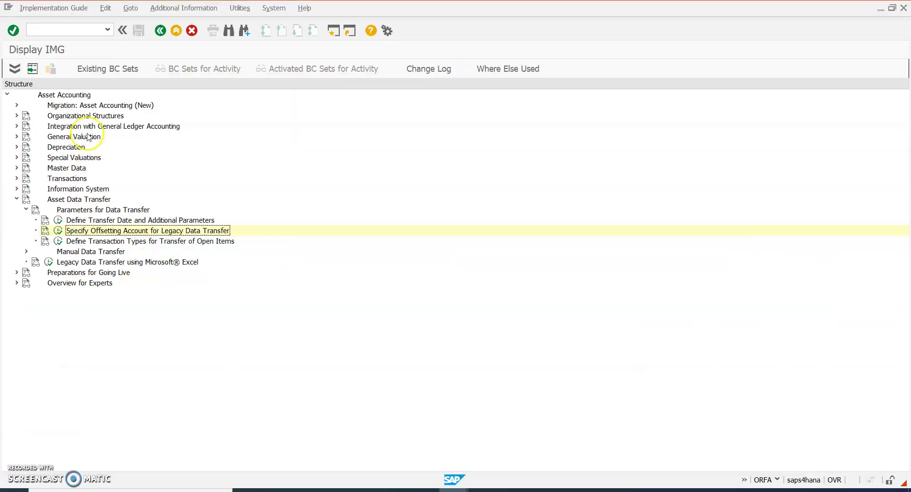
click(78, 30)
text(/nas91)
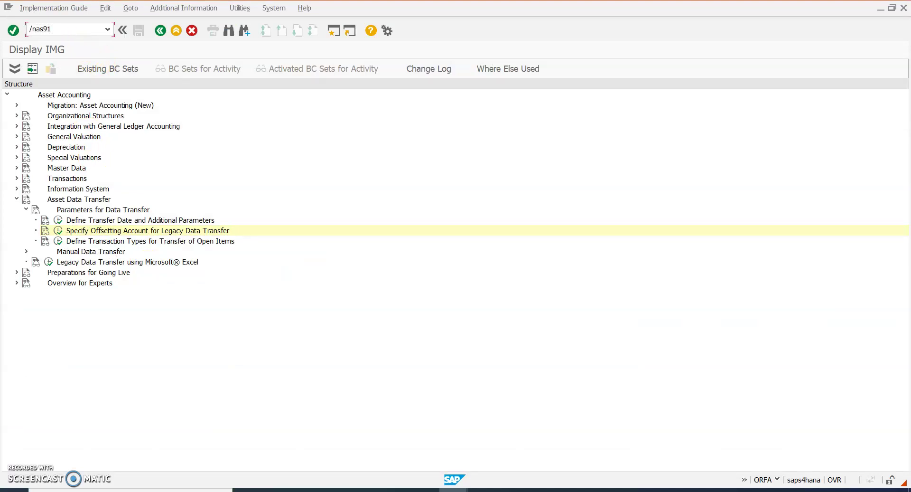
key(Return)
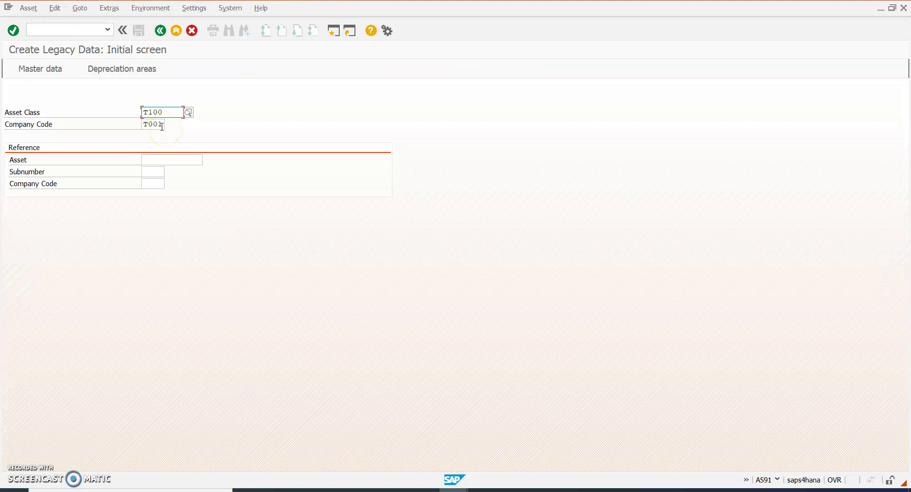
click(161, 126)
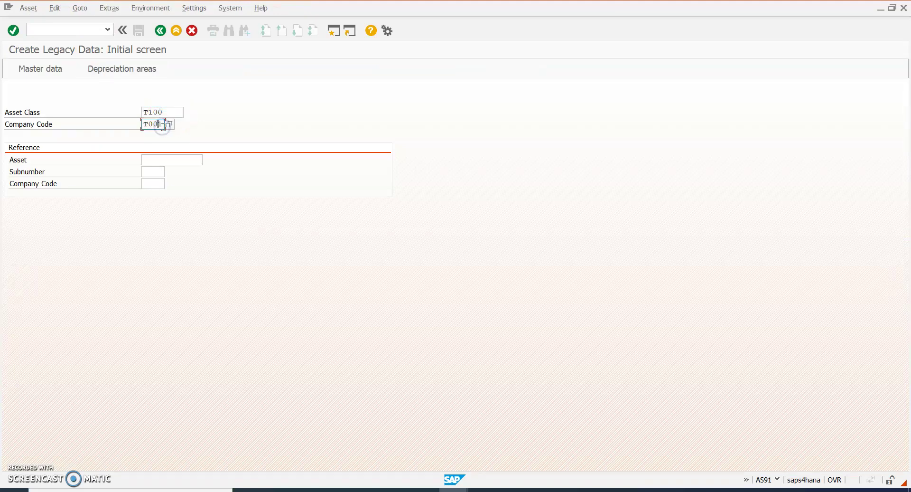
key(Return)
Enter the asset description Buildings 0006 and the capitalization date 01.06.2018, and check the derived acquisition year and period.
text(B)
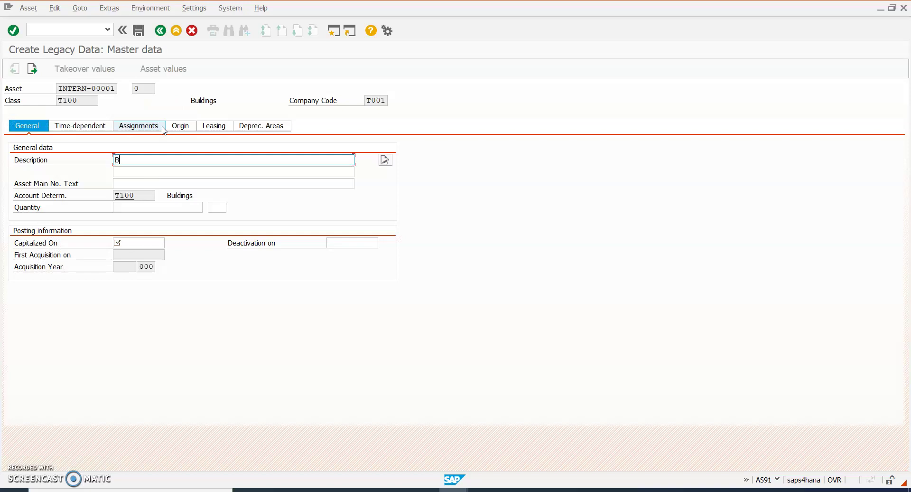
text(uilding)
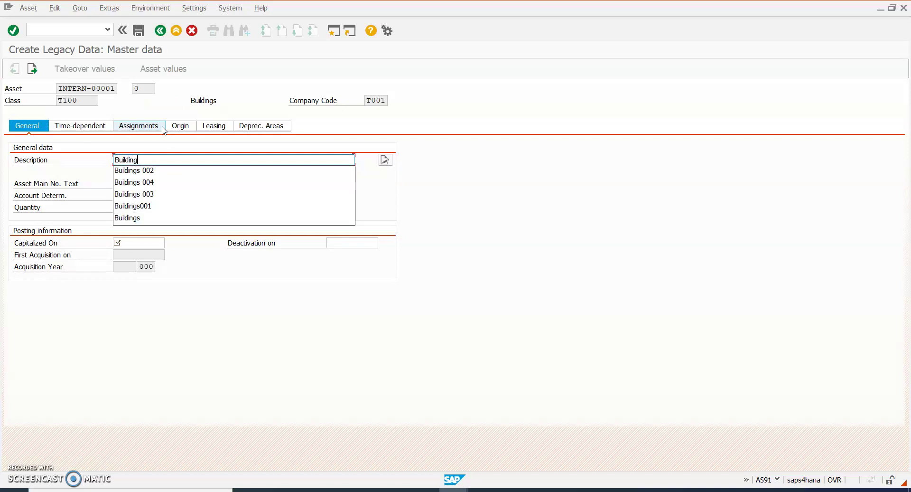
key(BackSpace)
key(BackSpace)
key(BackSpace)
text(ings 0006)
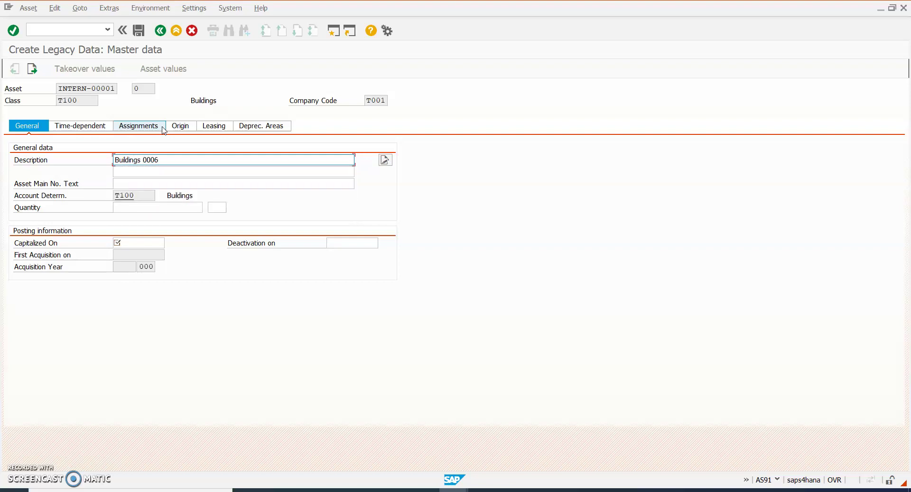
click(146, 242)
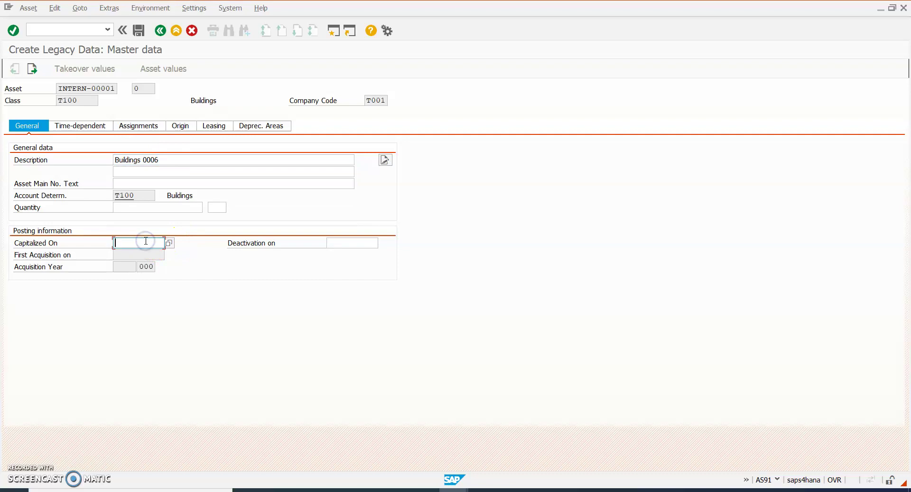
key(Down)
key(Return)
key(Return)
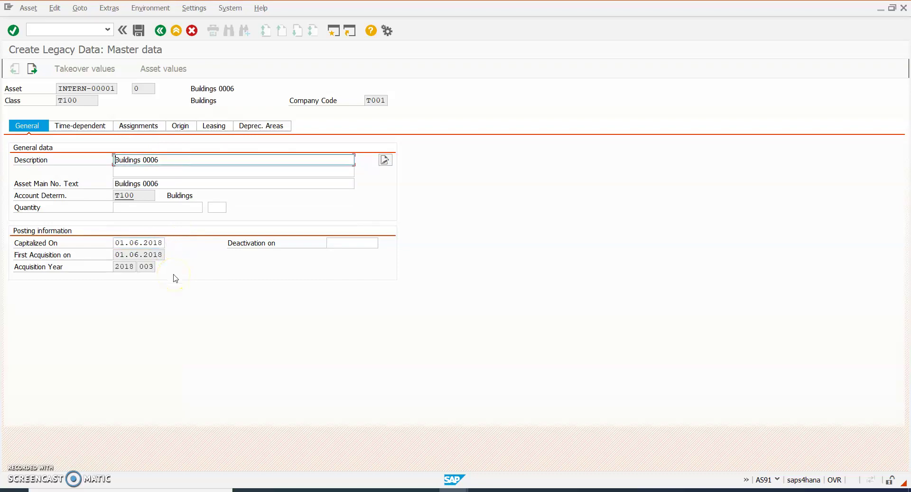
click(119, 266)
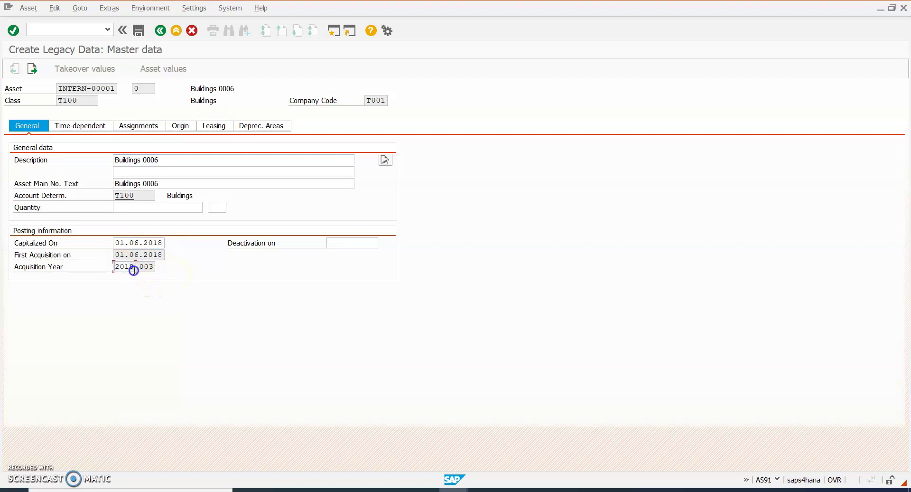
click(150, 267)
Assign cost center 2000 and plant T001 in the asset's time-dependent data.
click(89, 124)
text(1000)
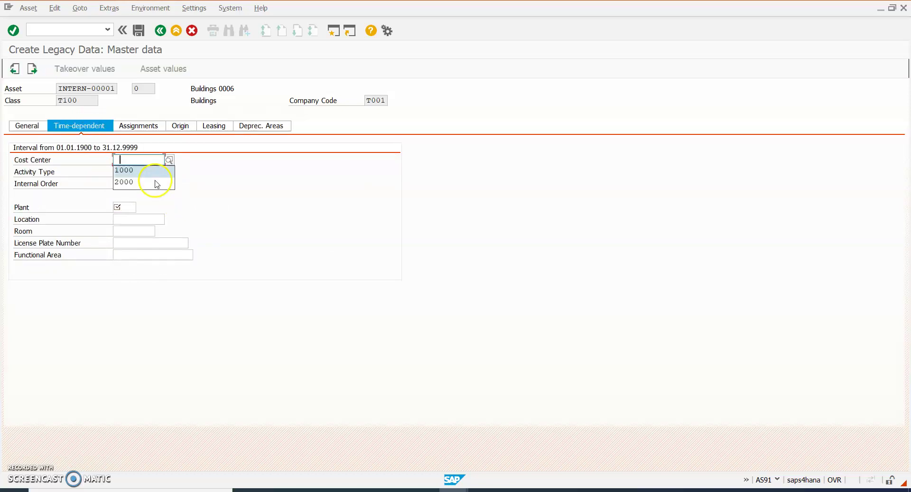
click(156, 183)
key(Tab)
text(t001)
Check the depreciation areas of the Buildings 0006 asset and save the legacy asset.
click(256, 126)
click(148, 169)
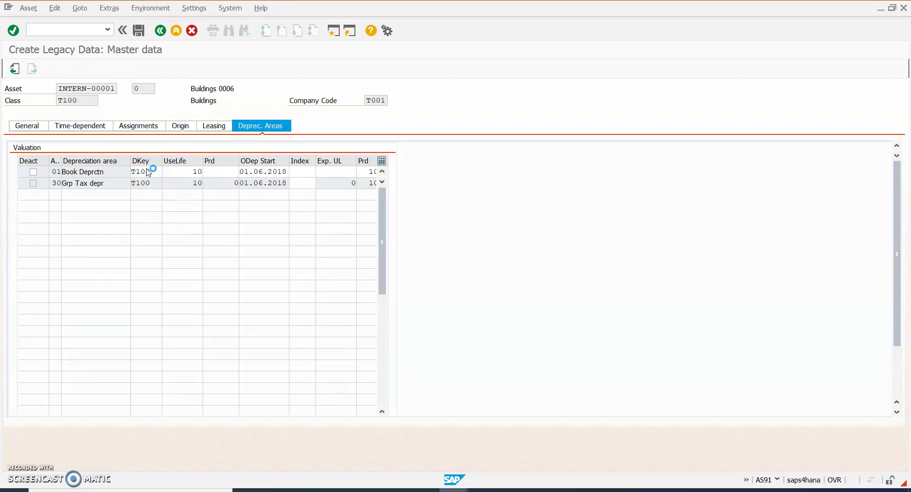
key(ctrl+s)
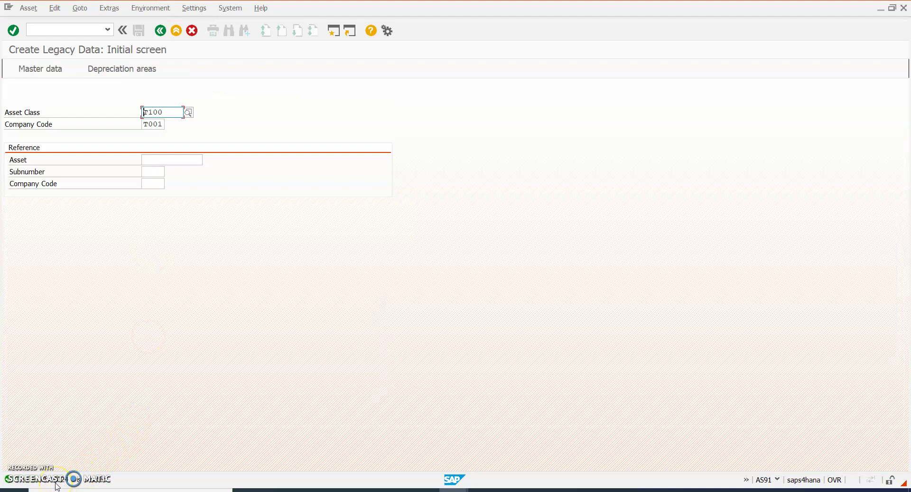
Switch to the Excel workbook and review the AS91 and ABLDT steps for assets purchased in the previous fiscal year.
click(81, 30)
key(alt+Tab)
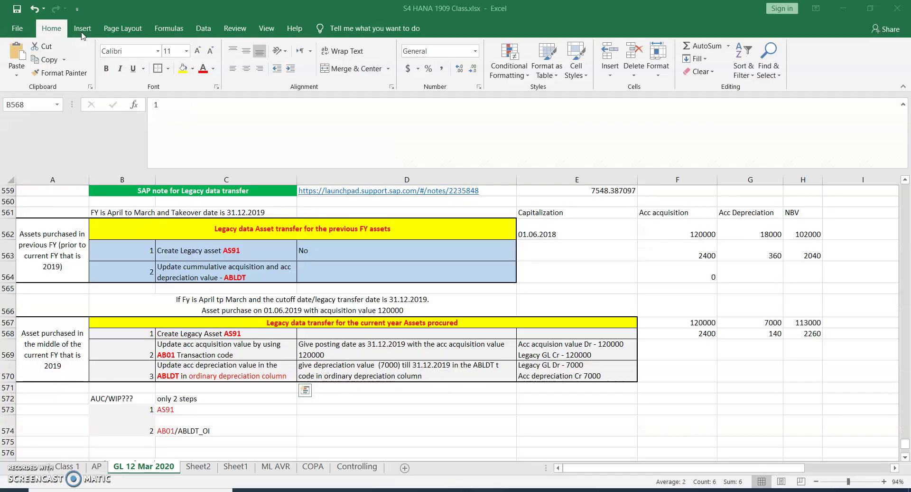
click(169, 283)
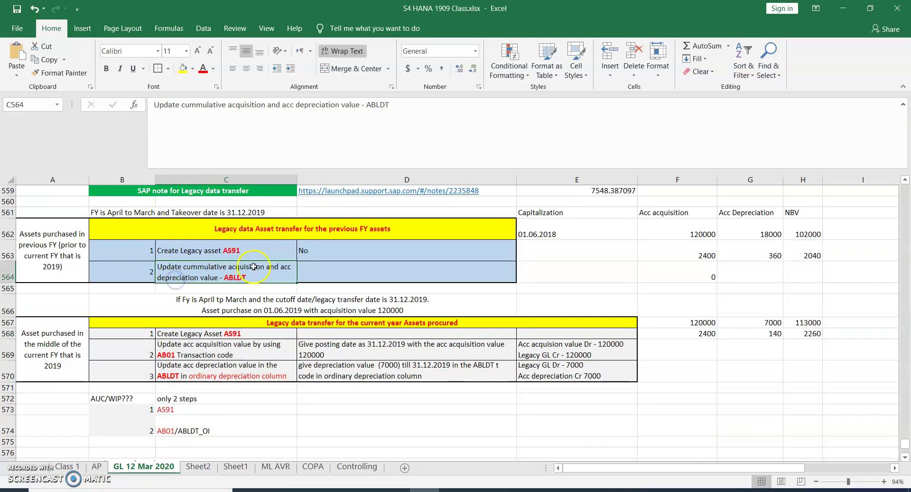
click(241, 253)
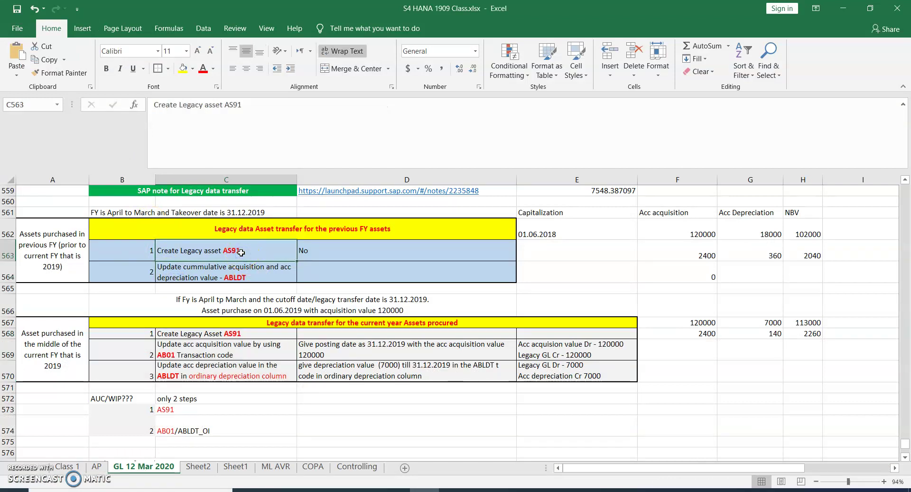
click(239, 275)
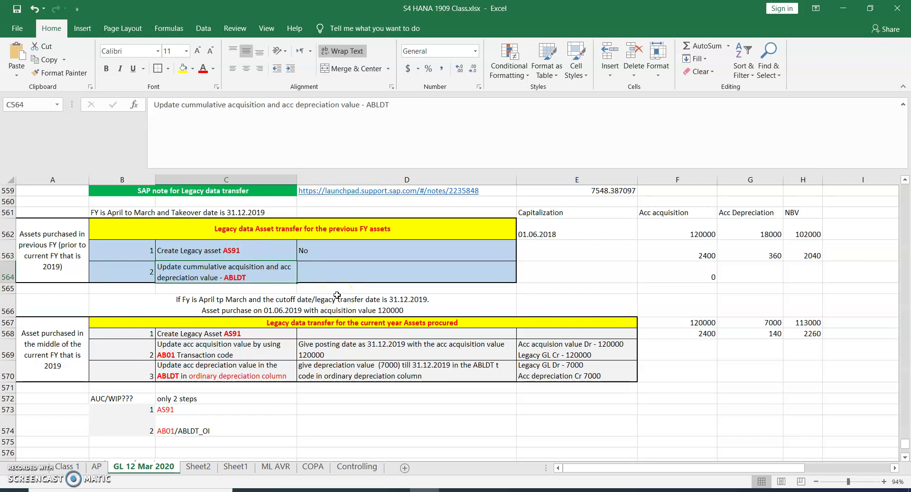
click(241, 281)
Switch back to SAP and open the legacy transfer values with transaction ABLDT for company code T001, asset 10024, sub-number 0.
key(alt+Tab)
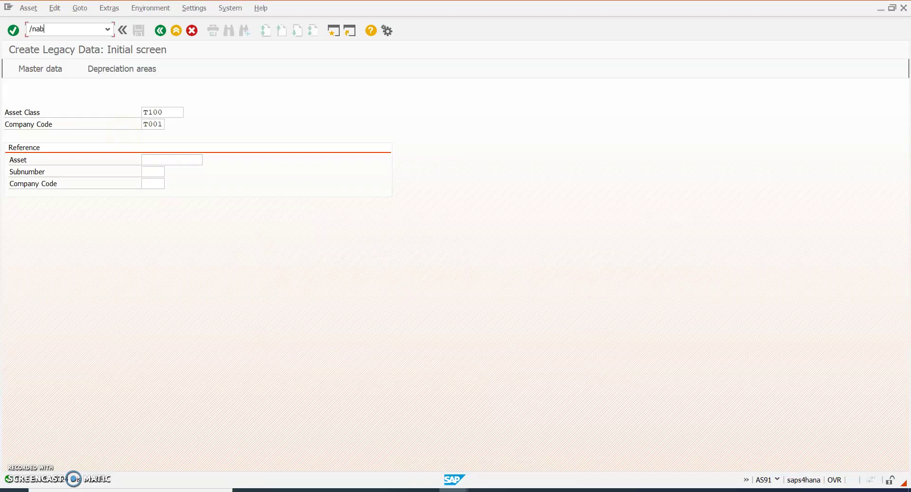
text(/nabldt)
key(Return)
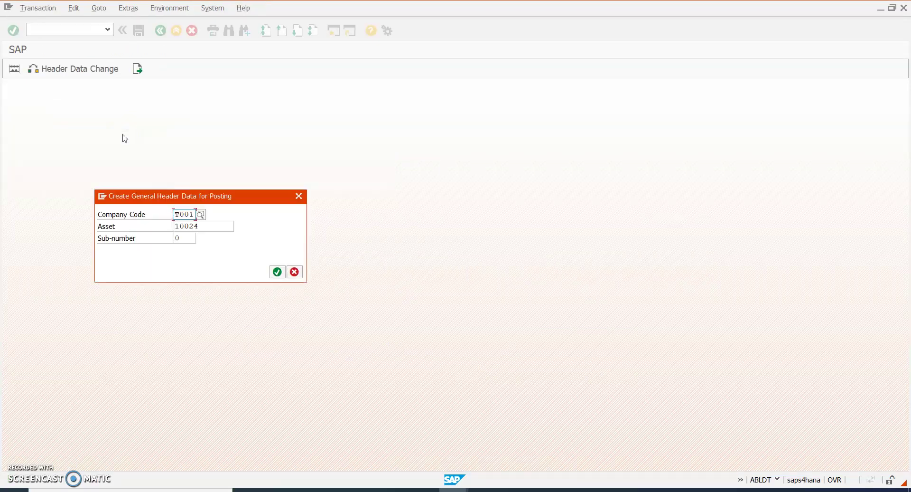
click(217, 226)
drag(217, 226, 175, 226)
click(171, 227)
click(184, 238)
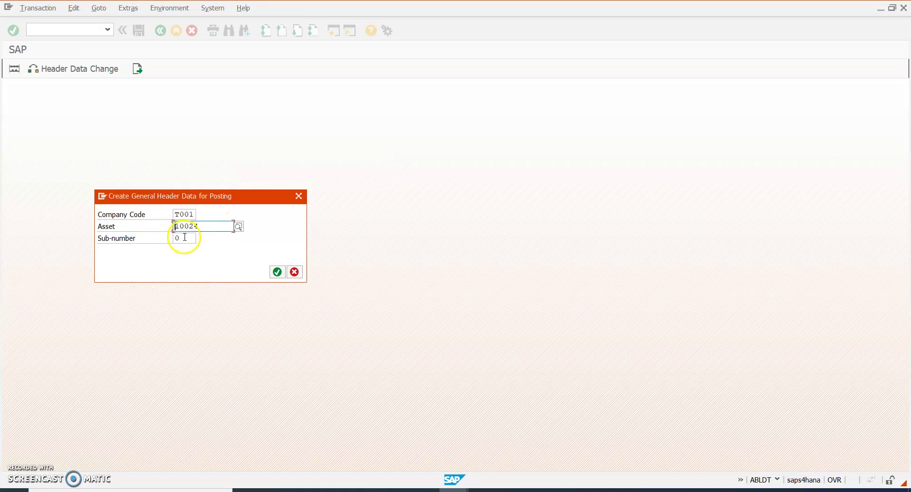
key(Return)
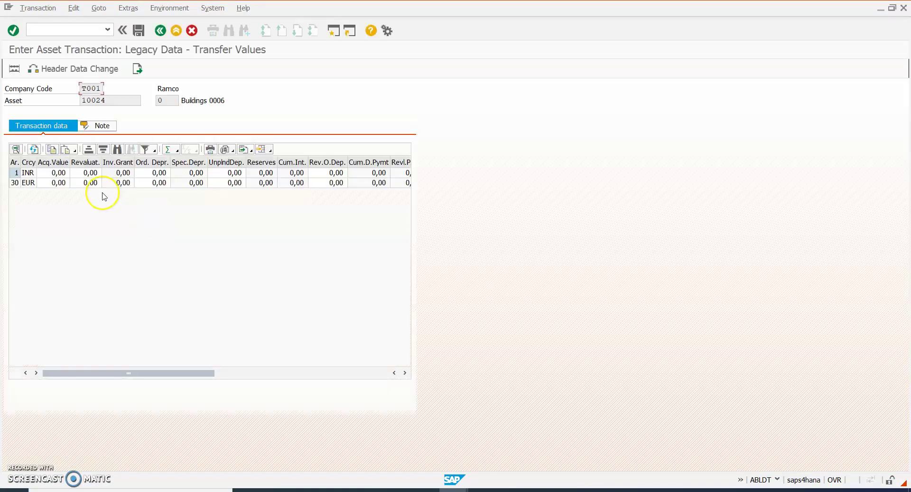
Widen the acquisition value and ordinary depreciation columns of the transfer values table to show their full headings.
click(47, 174)
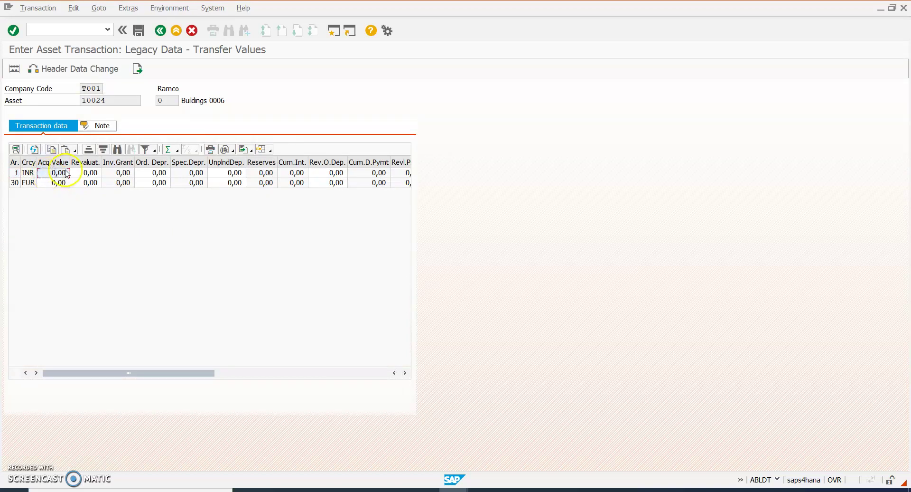
drag(70, 162, 97, 163)
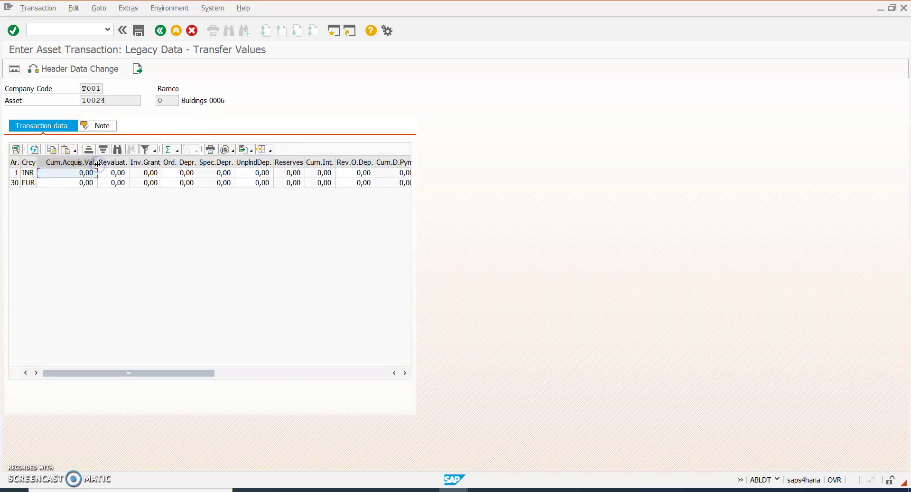
drag(198, 162, 242, 178)
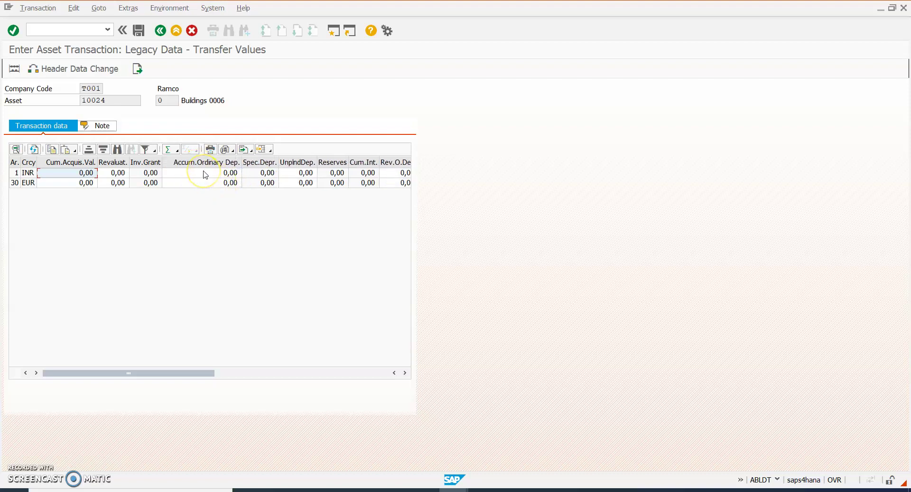
Copy the acquisition value 120000 from cell F562 of the Excel workbook into the INR area's cumulative acquisition value, and return to the workbook.
key(alt+Tab)
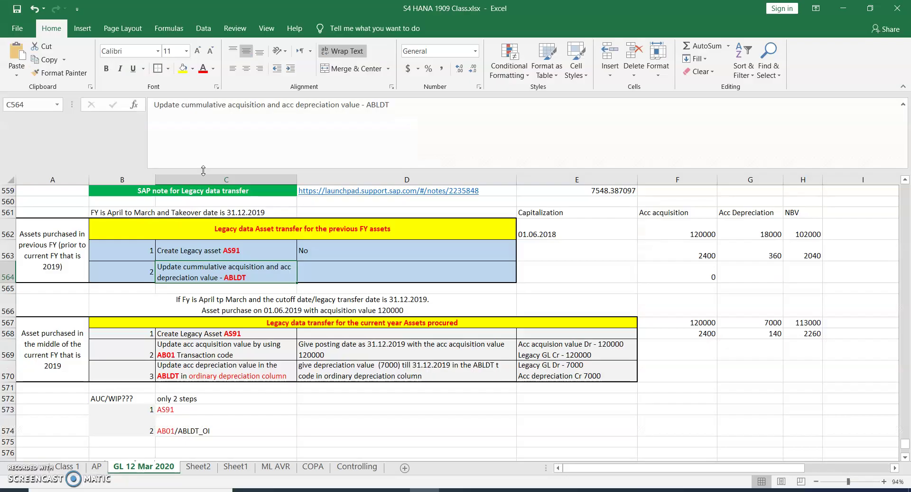
click(696, 234)
key(ctrl+c)
key(alt+Tab)
key(ctrl+v)
key(alt+Tab)
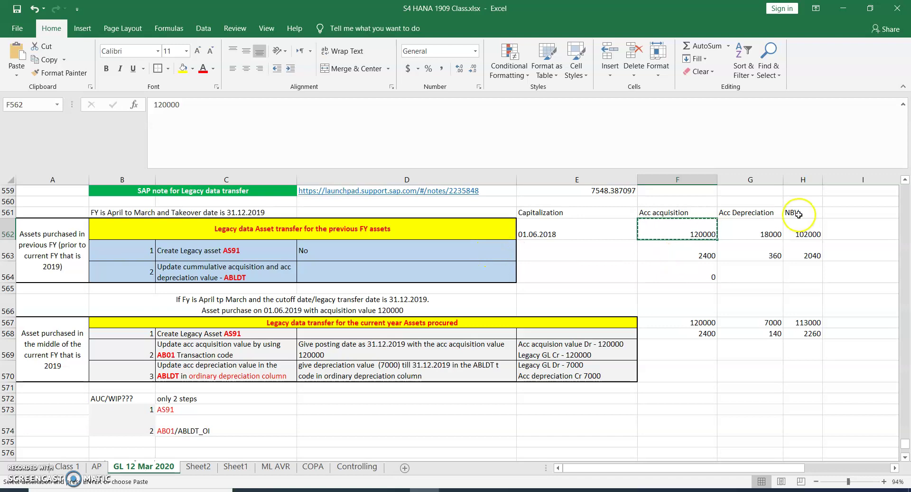
Copy the accumulated depreciation 18000 from cell G562 into the INR area's accumulated ordinary depreciation in SAP, and return to the Excel workbook.
click(769, 229)
key(ctrl+c)
key(alt+Tab)
key(Tab)
key(Tab)
key(Tab)
key(ctrl+v)
key(Return)
key(alt+Tab)
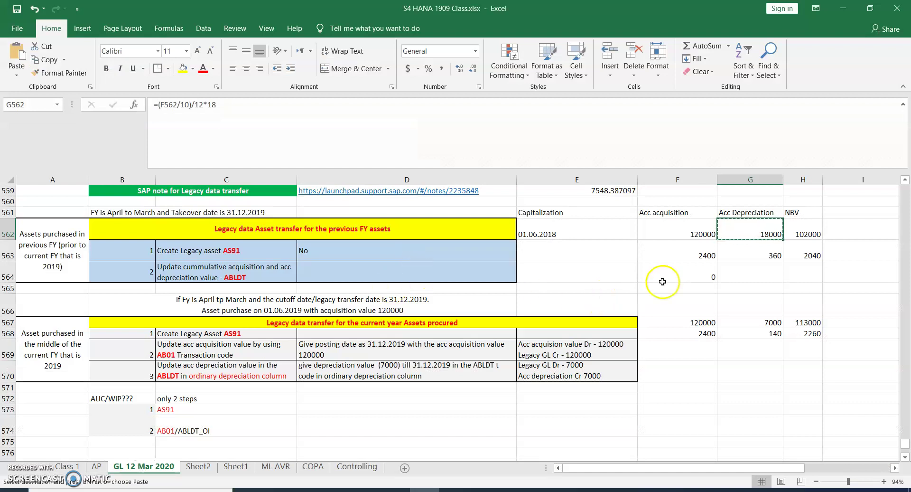
Copy the acquisition value 2400 from cell F563 of the workbook into the EUR area's cumulative acquisition value in SAP.
click(666, 251)
key(ctrl+c)
key(alt+Tab)
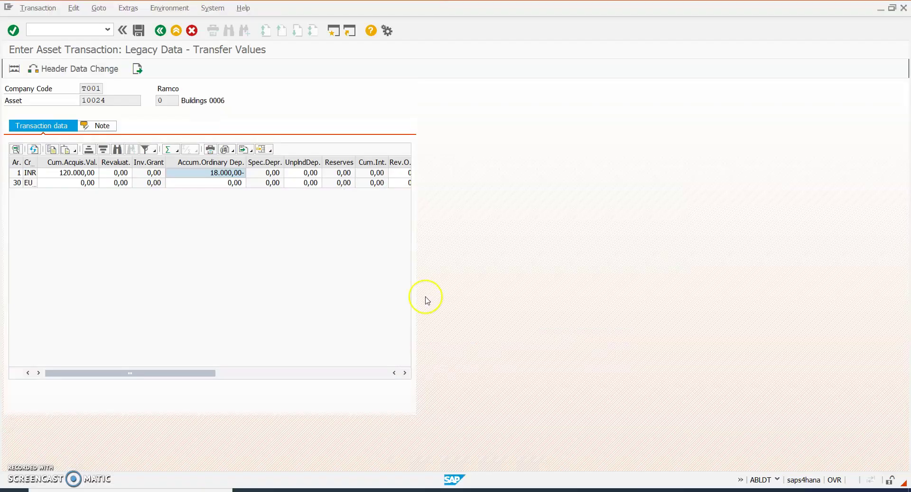
click(66, 183)
key(ctrl+v)
key(Return)
key(Tab)
key(Tab)
key(Tab)
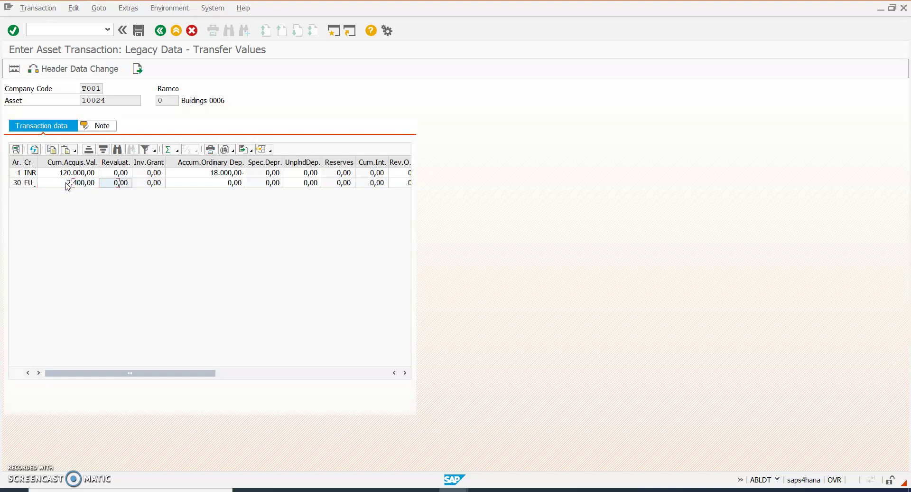
Copy the accumulated depreciation 360 from cell G563 of the Excel workbook into the EUR area's accumulated ordinary depreciation in SAP.
key(alt+Tab)
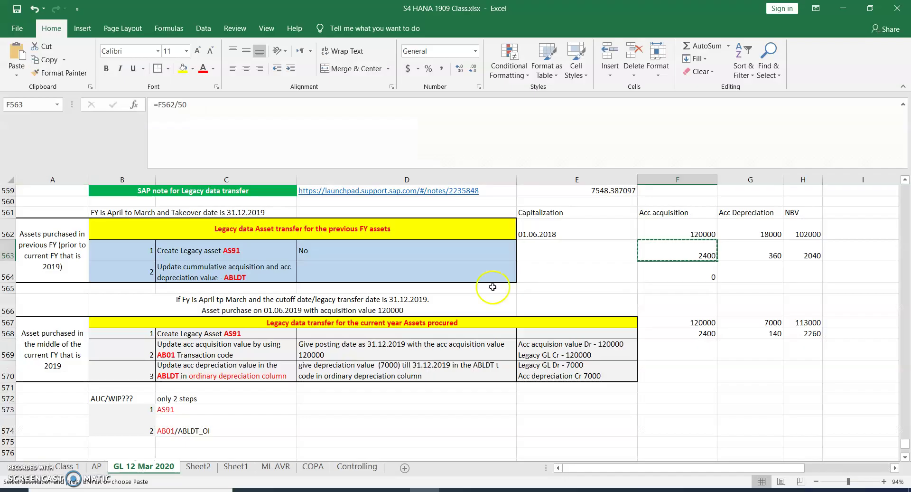
click(770, 256)
key(ctrl+c)
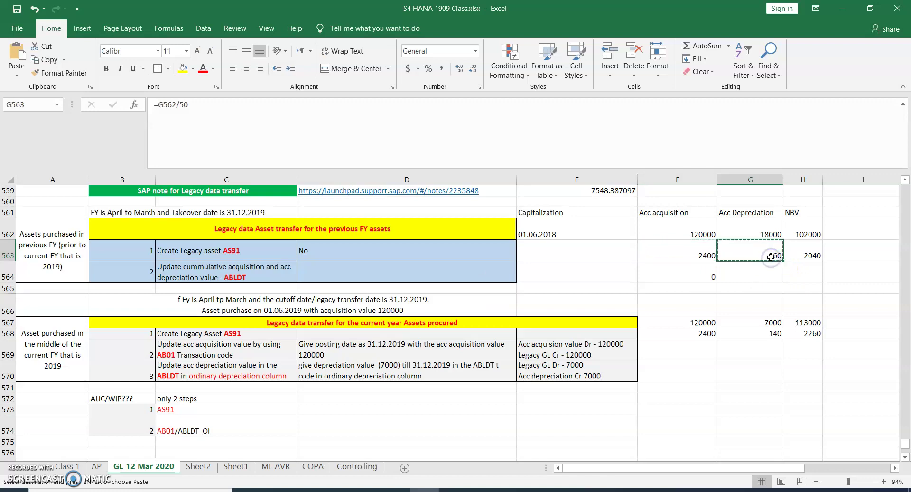
key(alt+Tab)
key(ctrl+v)
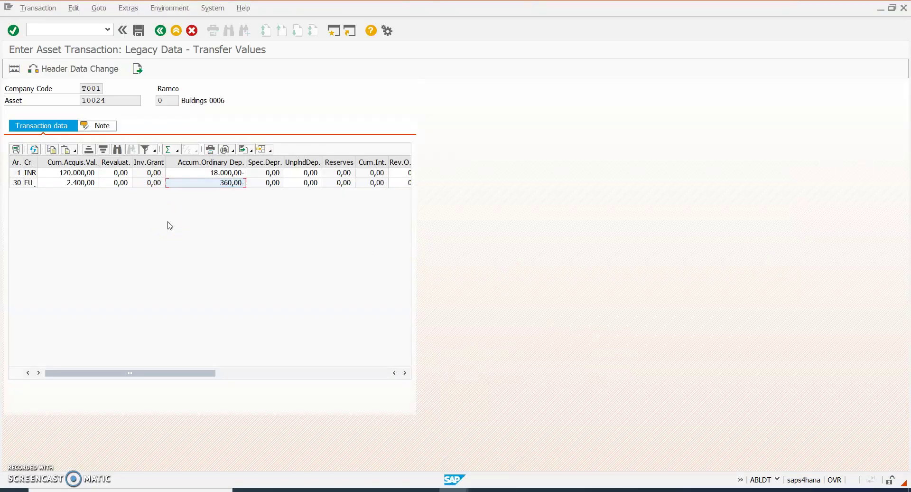
Widen the posted ordinary depreciation column of the transfer values table to show its full heading.
click(266, 373)
drag(266, 372, 384, 378)
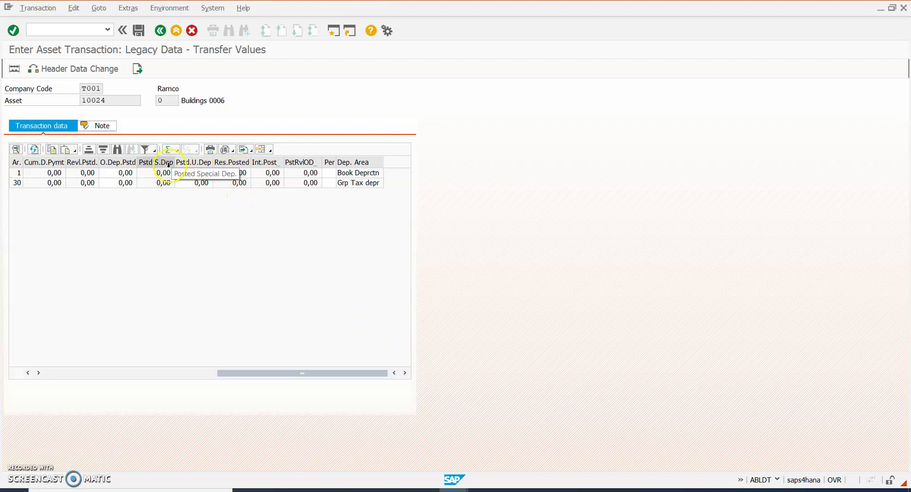
drag(137, 172, 199, 173)
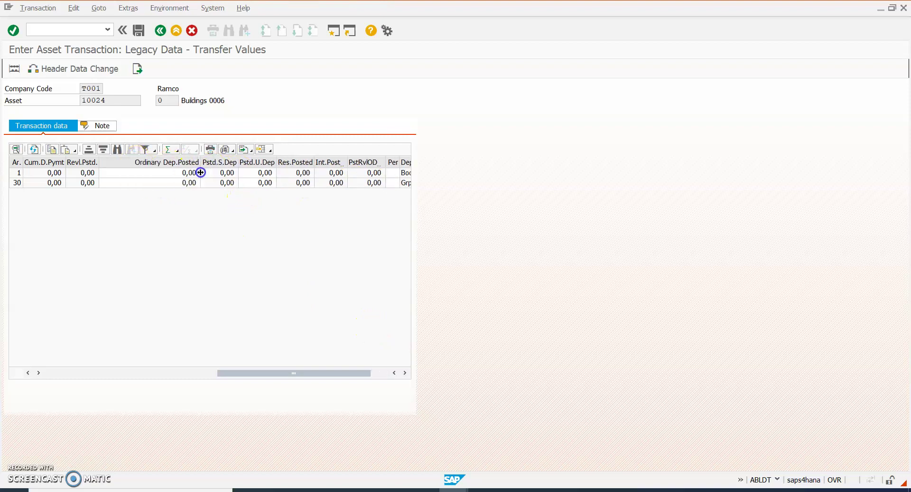
click(165, 375)
drag(166, 376, 97, 374)
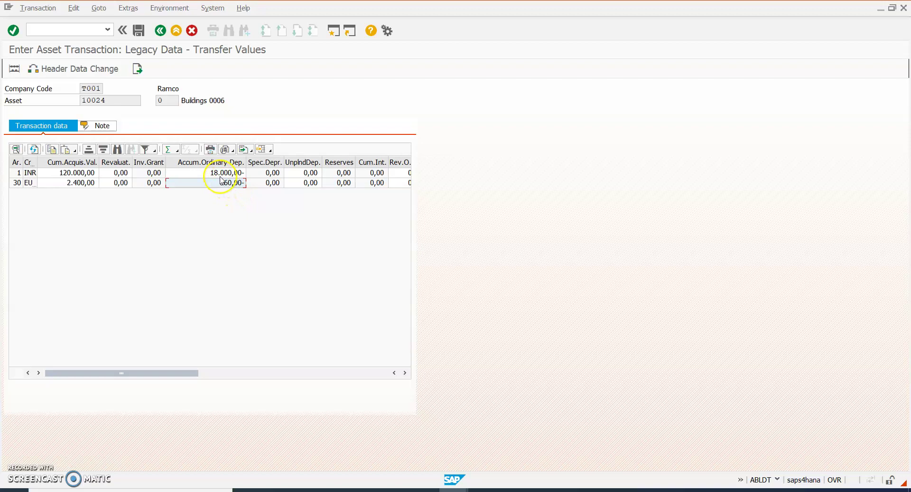
Simulate the transfer posting and examine its acquisition, accumulated depreciation and legacy asset upload line items in company code currency.
click(14, 68)
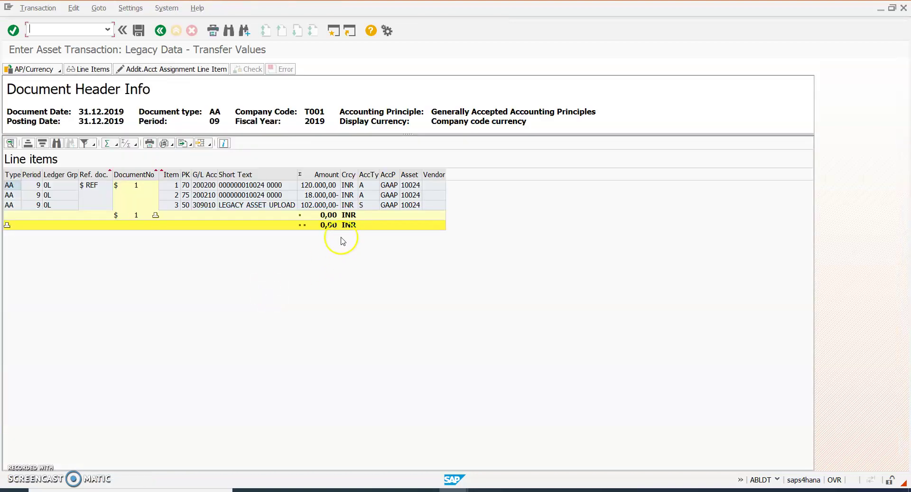
click(320, 186)
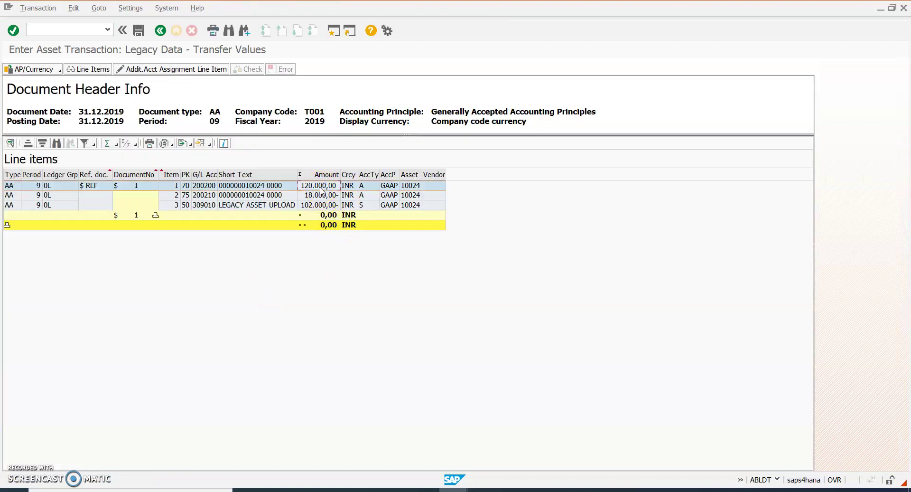
click(235, 206)
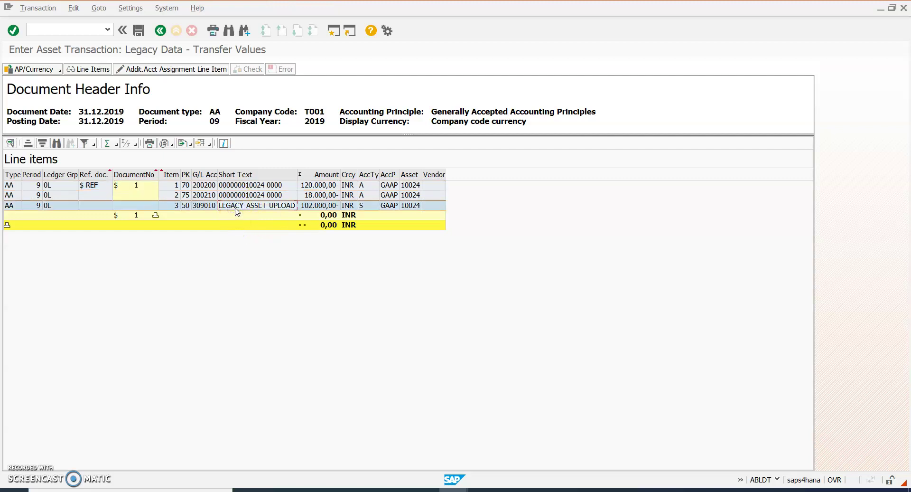
click(248, 195)
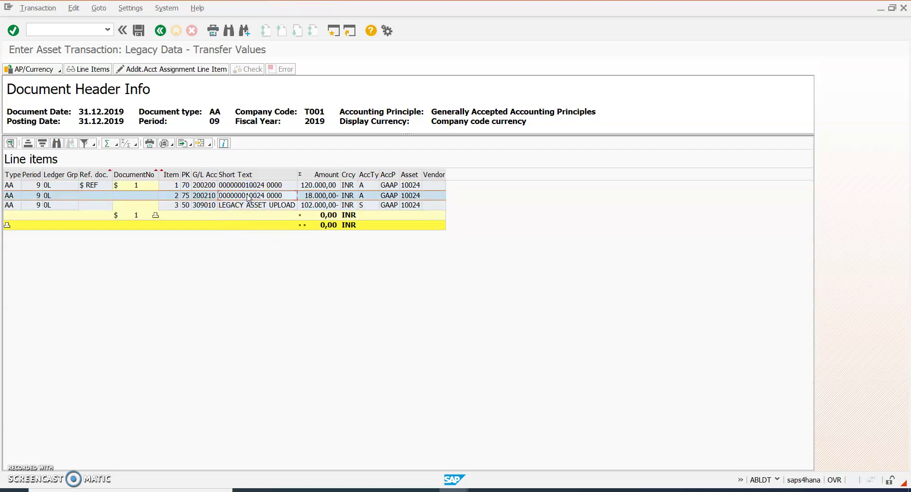
click(256, 185)
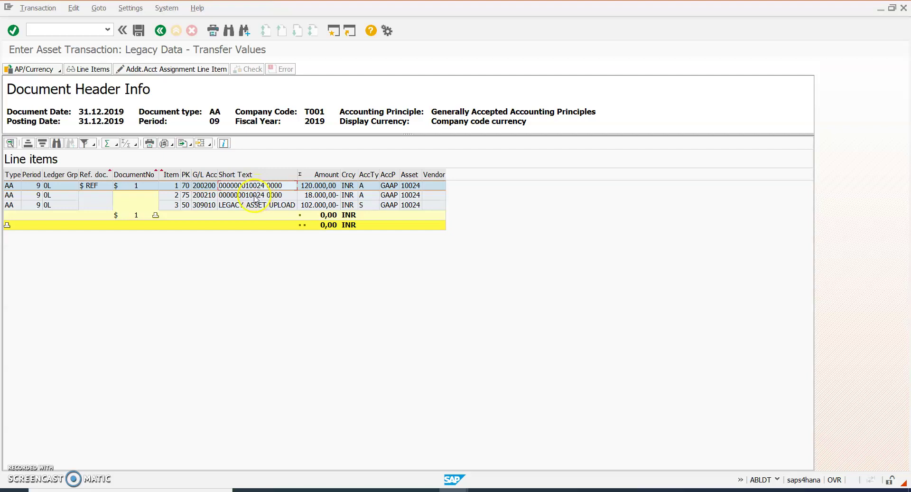
click(255, 195)
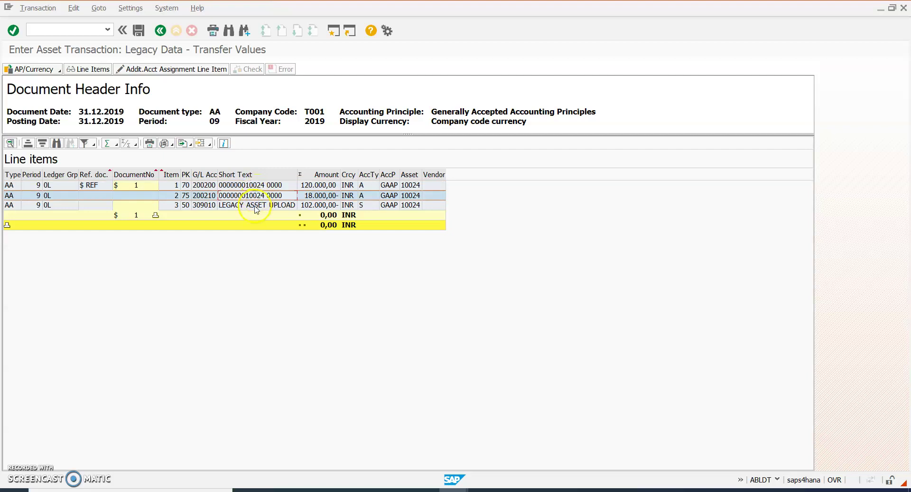
click(256, 205)
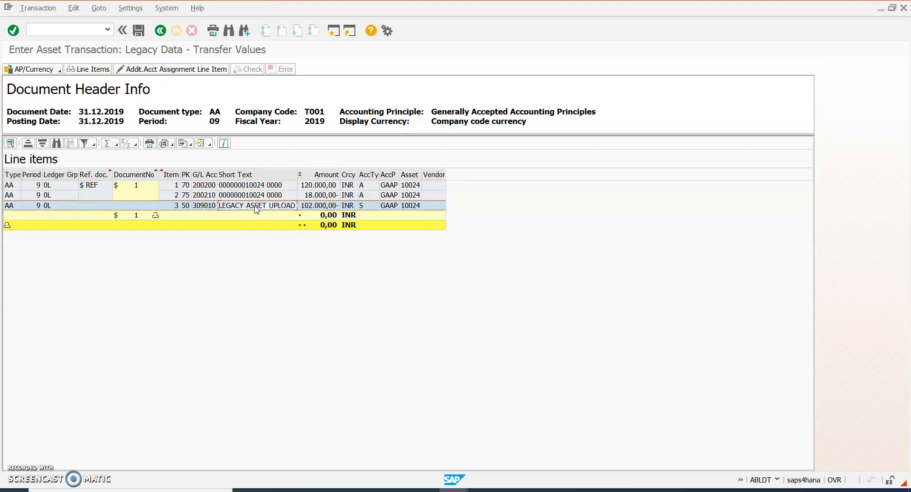
Display the simulated line items in EUR group currency, post the legacy transfer values, and dismiss the new posting header dialog.
click(58, 70)
mouse_move(95, 84)
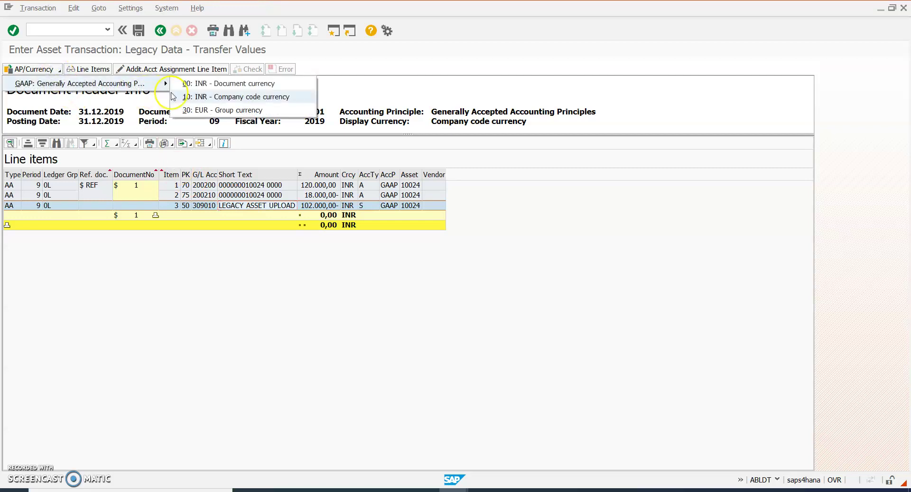
click(200, 110)
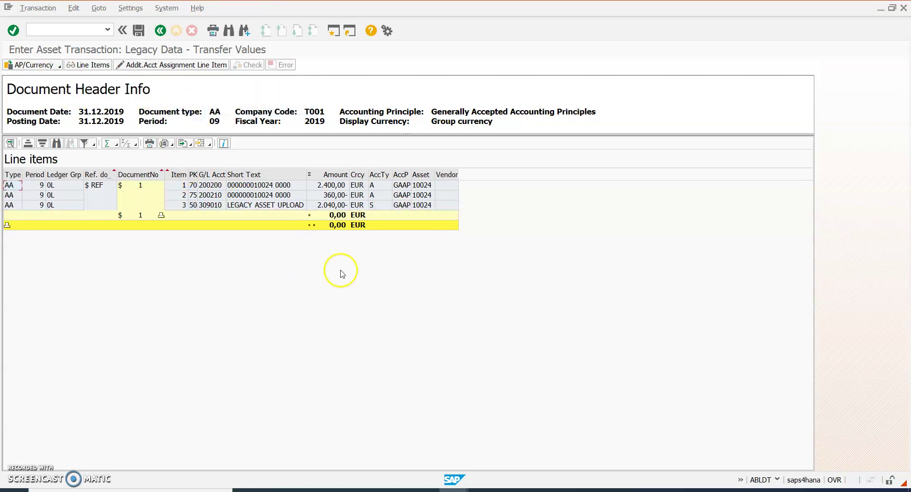
click(334, 186)
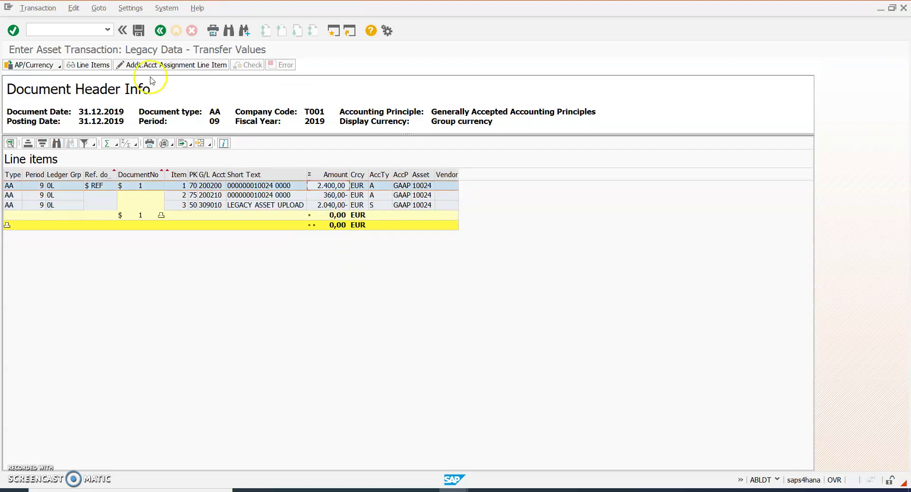
click(140, 32)
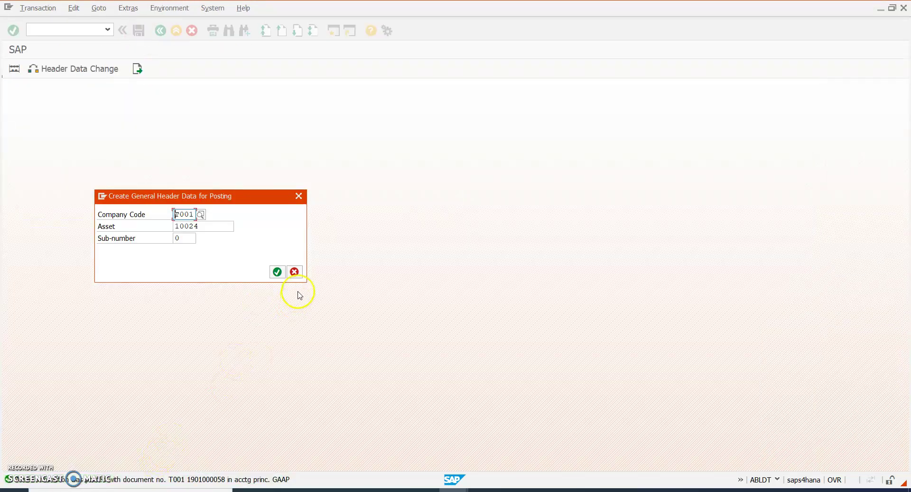
click(295, 272)
Switch to the Excel workbook and review the legacy transfer steps for assets purchased in the current fiscal year, starting with AS91.
key(alt+Tab)
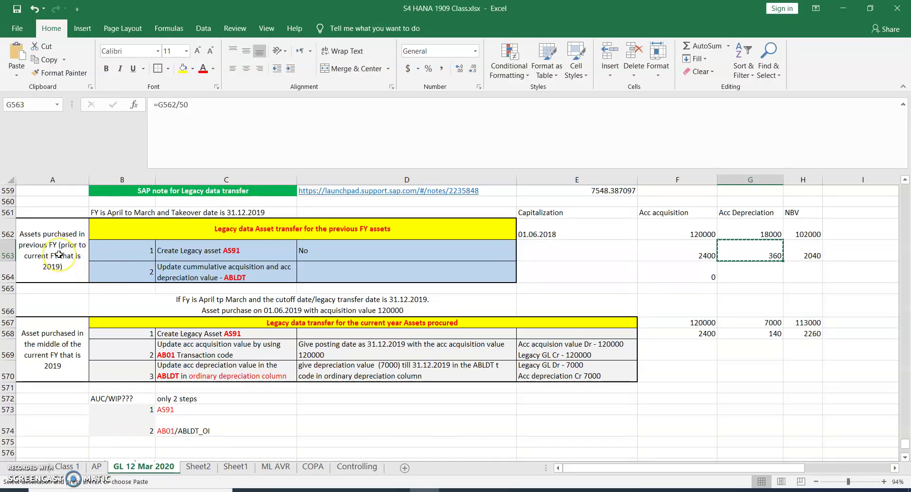
click(72, 351)
key(shift+Right)
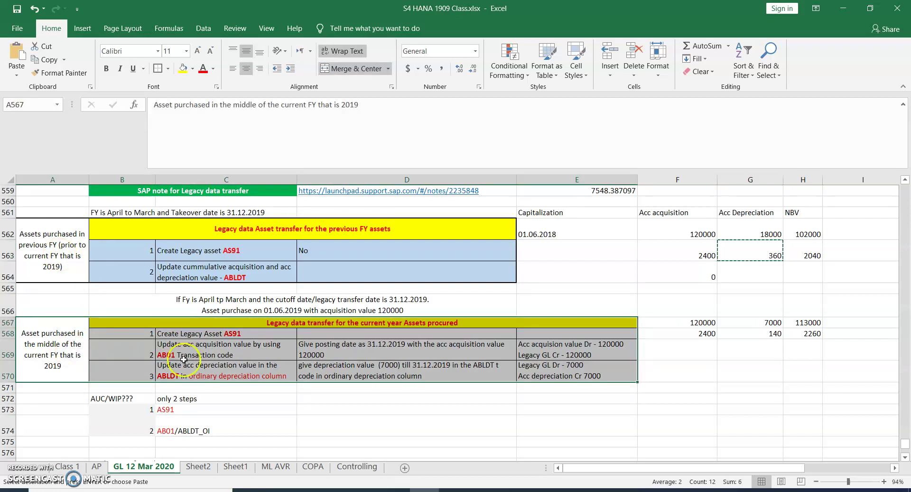
click(158, 336)
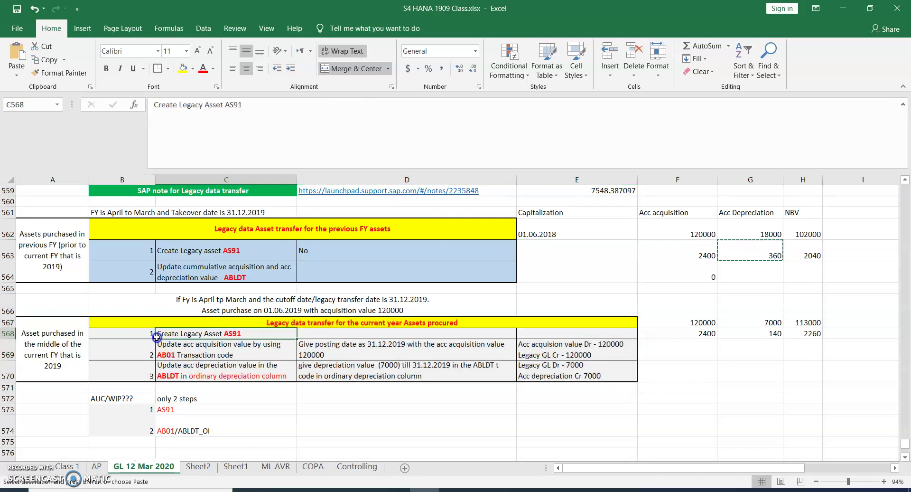
Switch to SAP and start a legacy asset with AS91 in class T100, company code T001, with the description Buildings 0007.
key(alt+Tab)
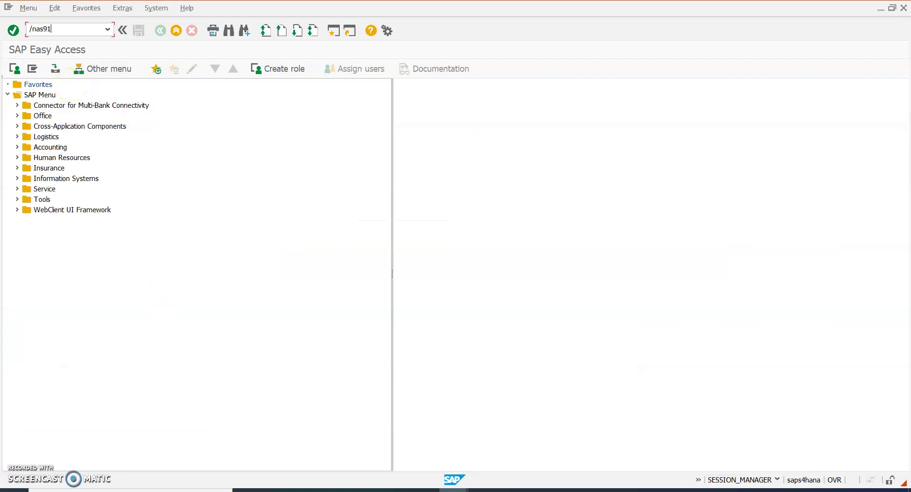
key(Return)
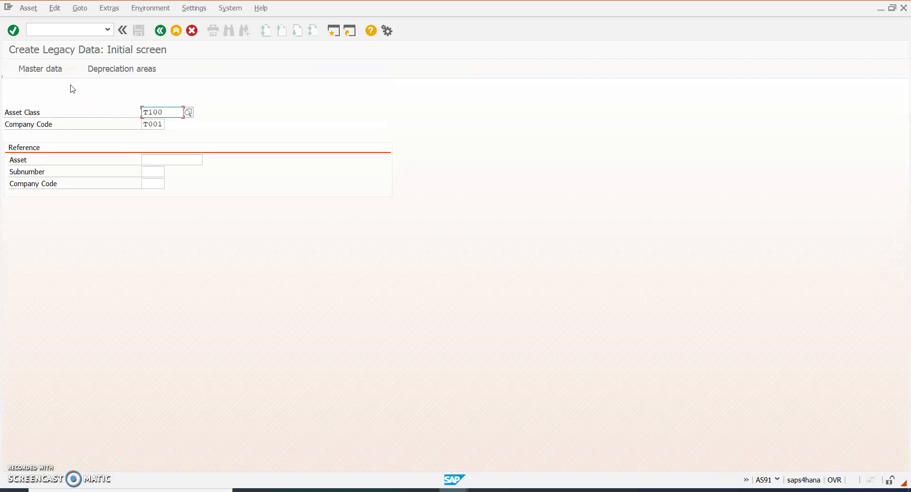
key(Return)
key(Down)
key(Down)
key(Return)
key(BackSpace)
text(7)
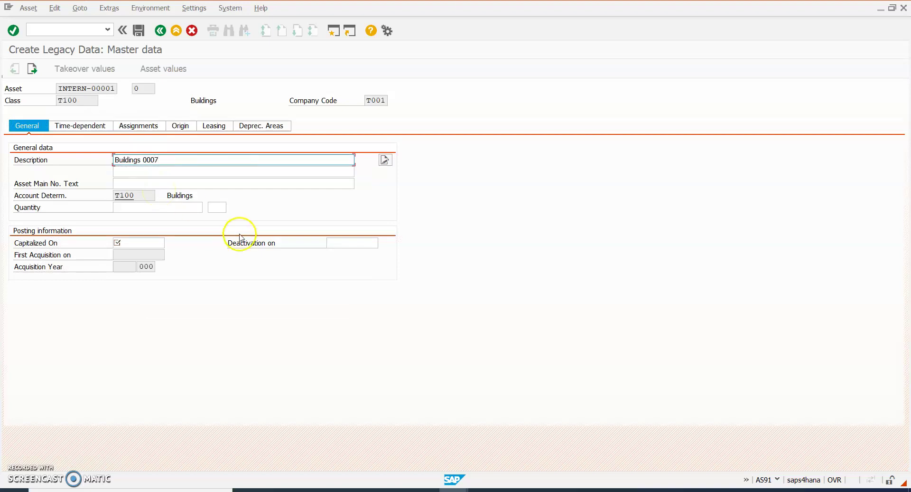
Set the asset's capitalization date to 01.06.2019 and check the derived acquisition year and period.
click(152, 242)
key(Down)
key(Down)
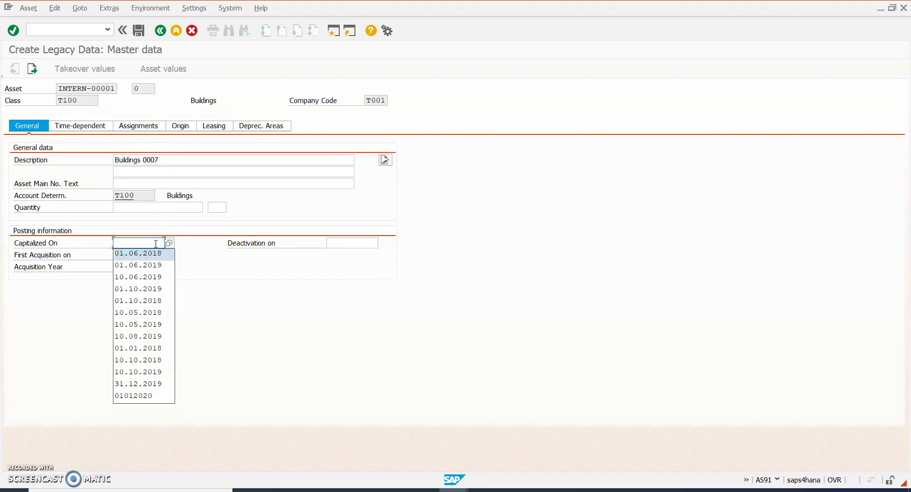
key(Return)
key(Return)
click(114, 266)
drag(113, 265, 137, 266)
click(137, 266)
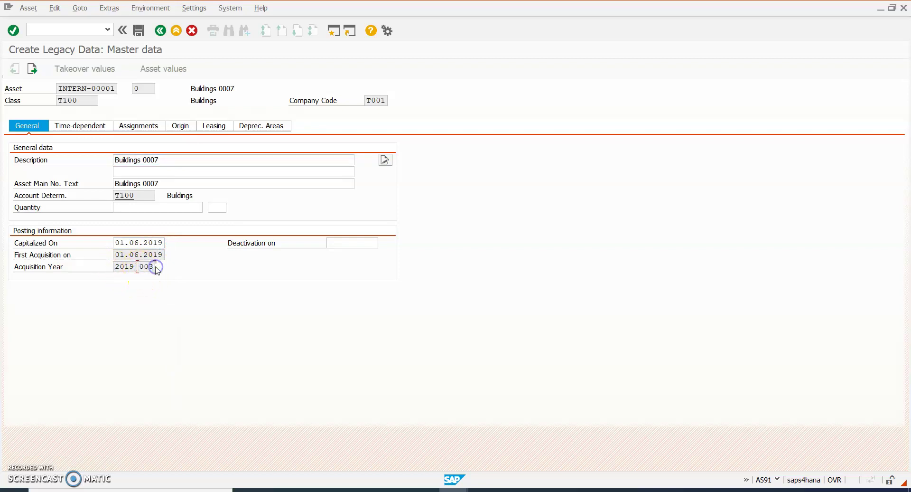
Assign the asset to cost center 1000 and plant T001 in its time-dependent data.
click(94, 125)
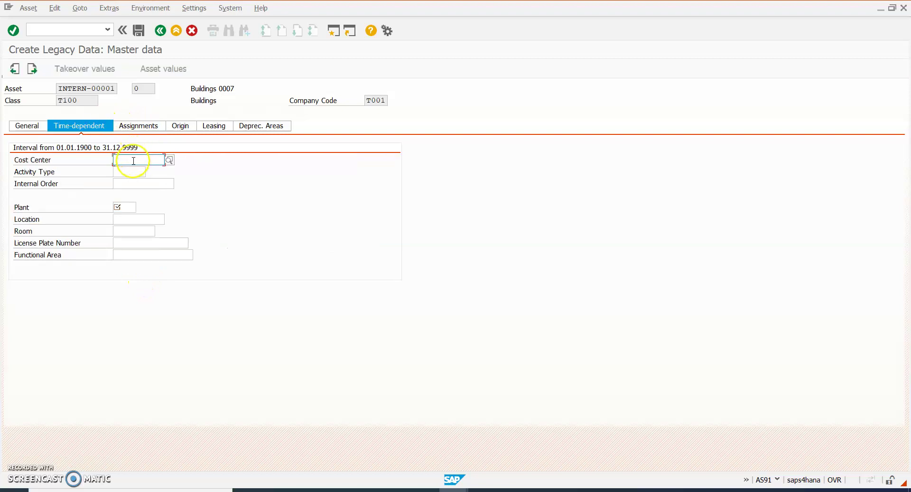
text(1000)
key(Tab)
key(Tab)
key(Tab)
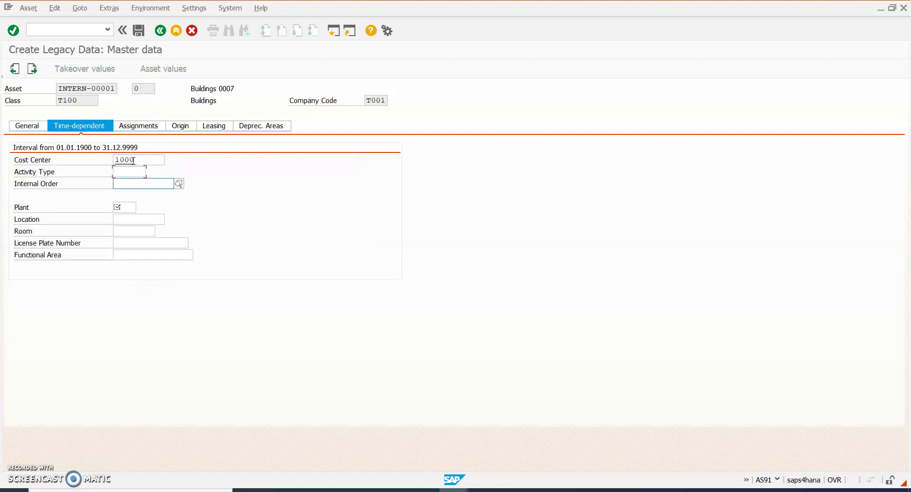
text(T001)
key(Return)
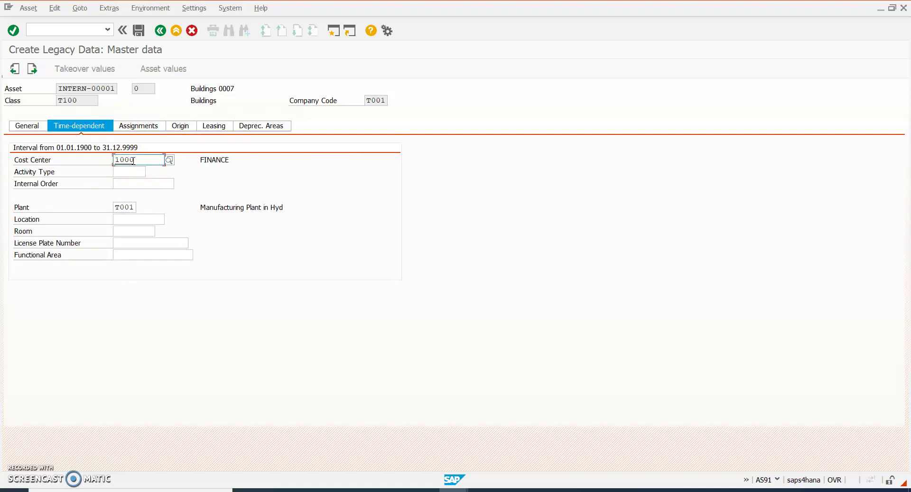
Check the depreciation areas of Buildings 0007 and save the new legacy asset.
click(261, 127)
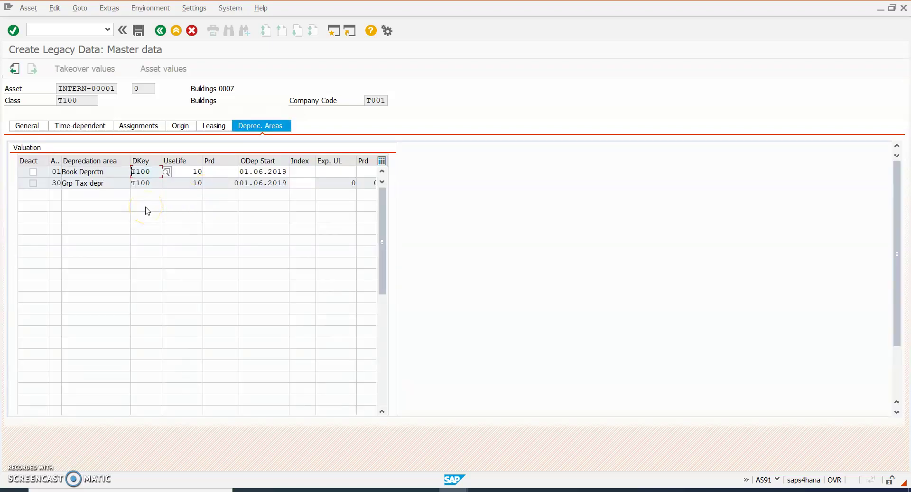
key(ctrl+s)
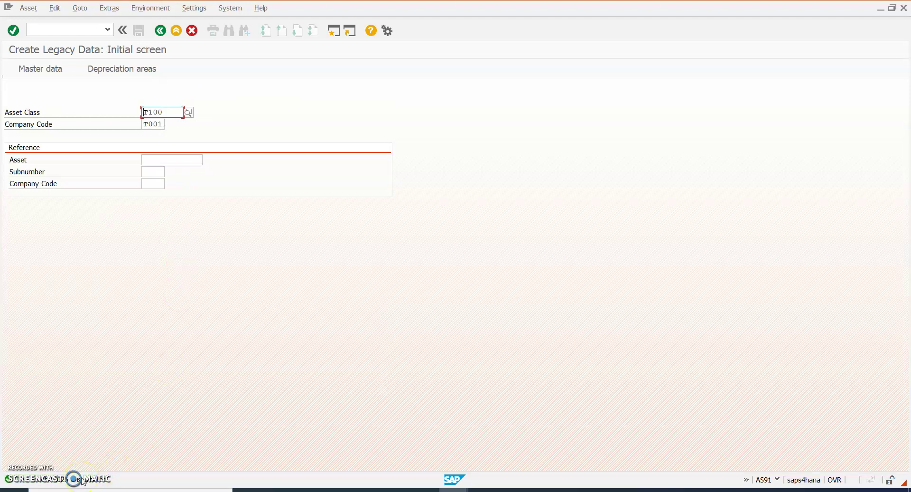
Return to the Excel workbook and look up the AB01 acquisition value step for current-year assets.
click(78, 29)
key(Return)
key(alt+Tab)
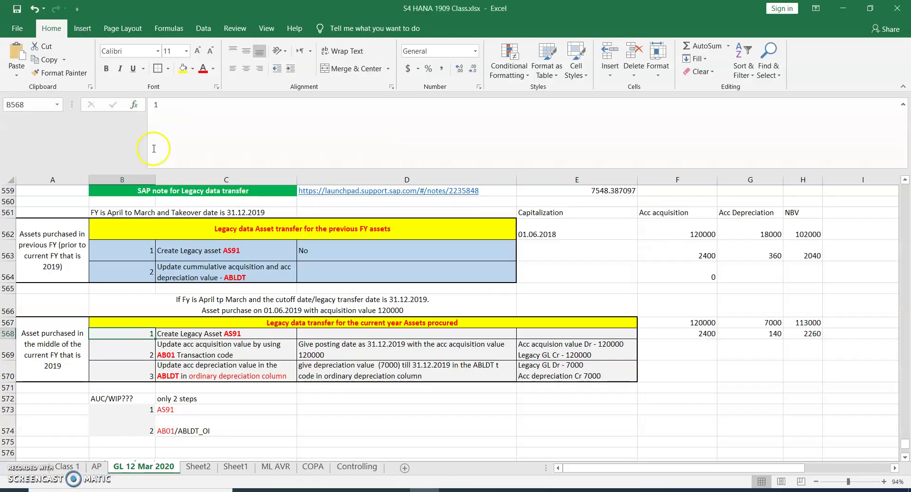
click(185, 353)
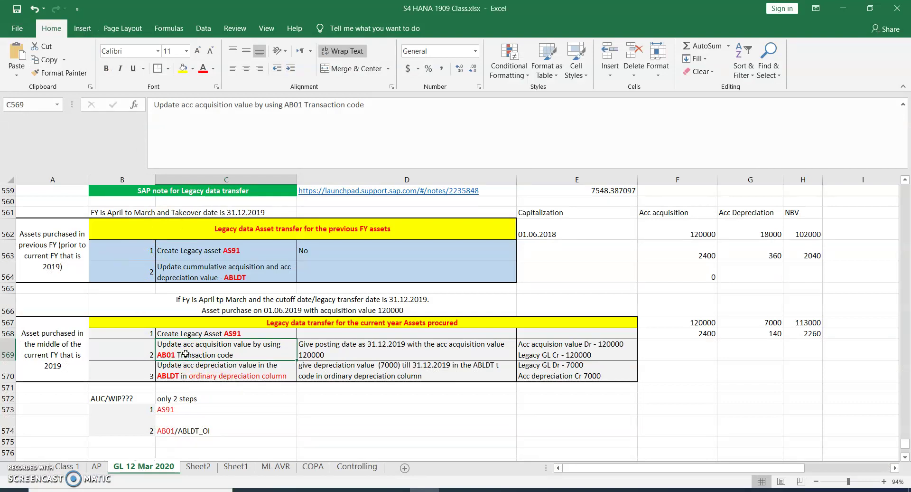
Switch to SAP and open the AB01 posting for asset 10025 in company code T001 with transaction type 100.
key(alt+Tab)
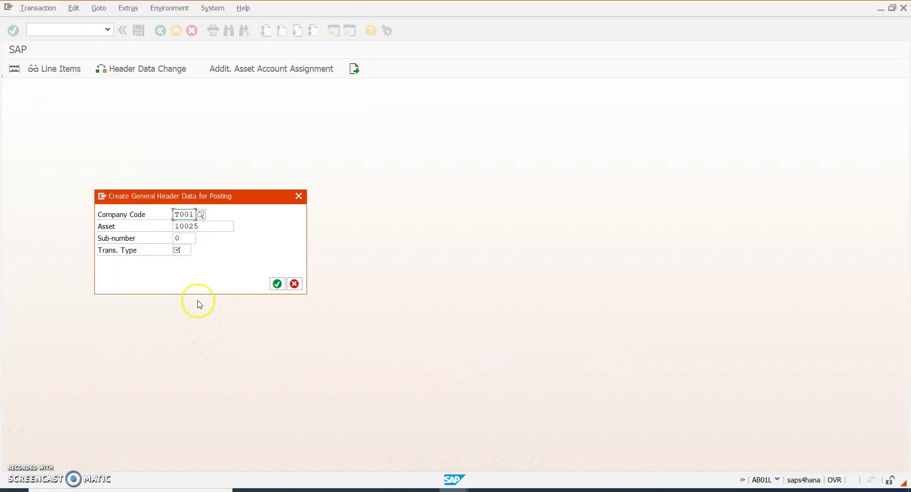
click(180, 251)
text(100)
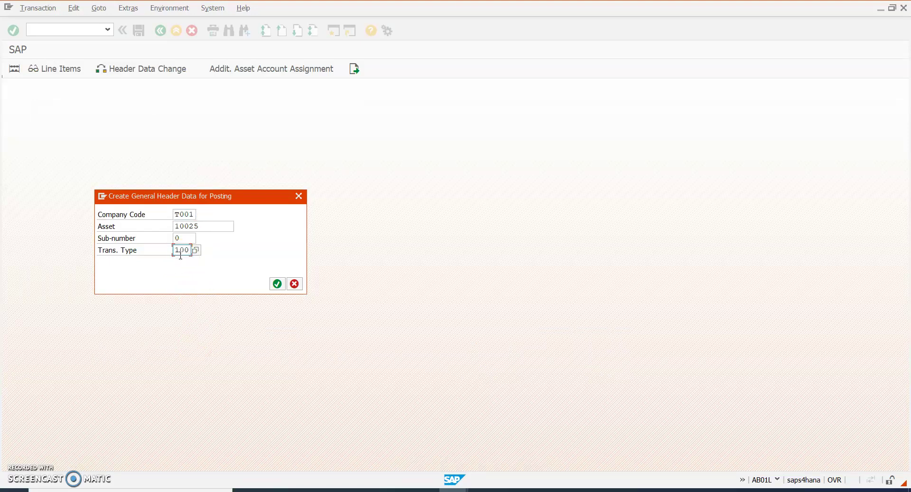
double_click(209, 226)
click(169, 227)
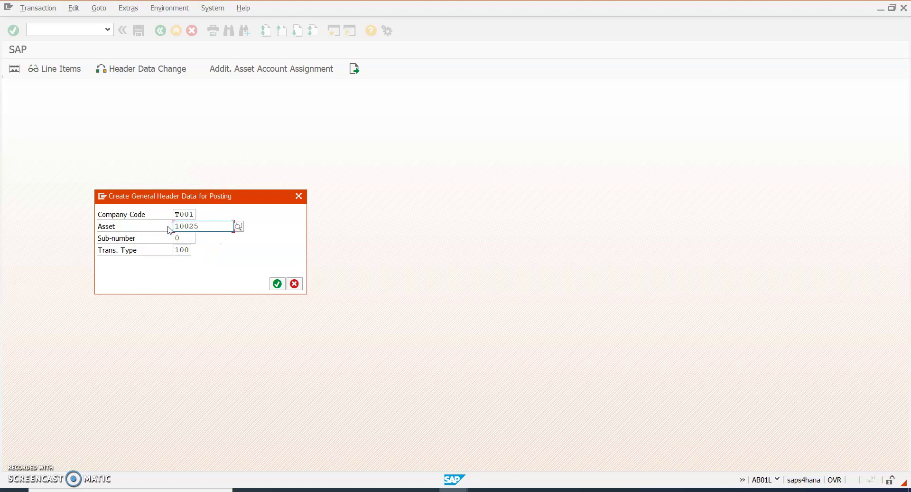
key(Return)
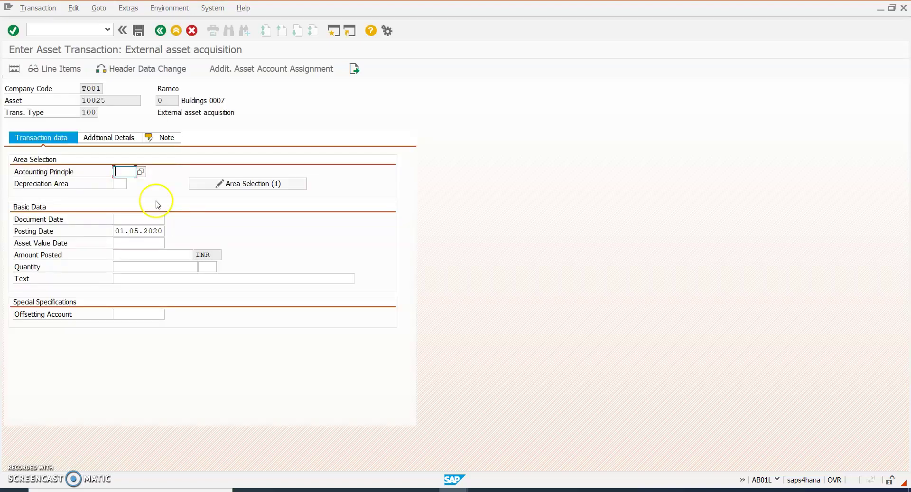
Set the document date to 01.06.2019, the posting date to 31.12.2019 and the asset value date to 01.06.2019.
click(139, 220)
text(01.06.2019)
key(Tab)
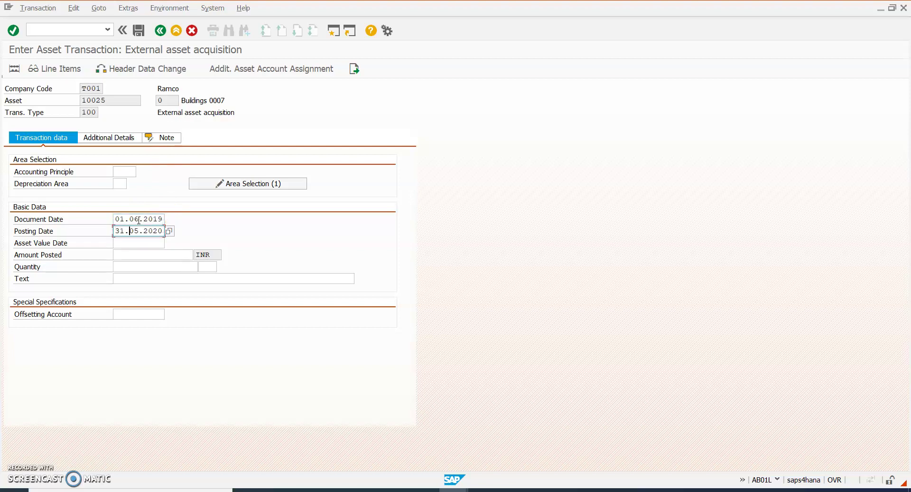
text(31.12.2019)
key(Tab)
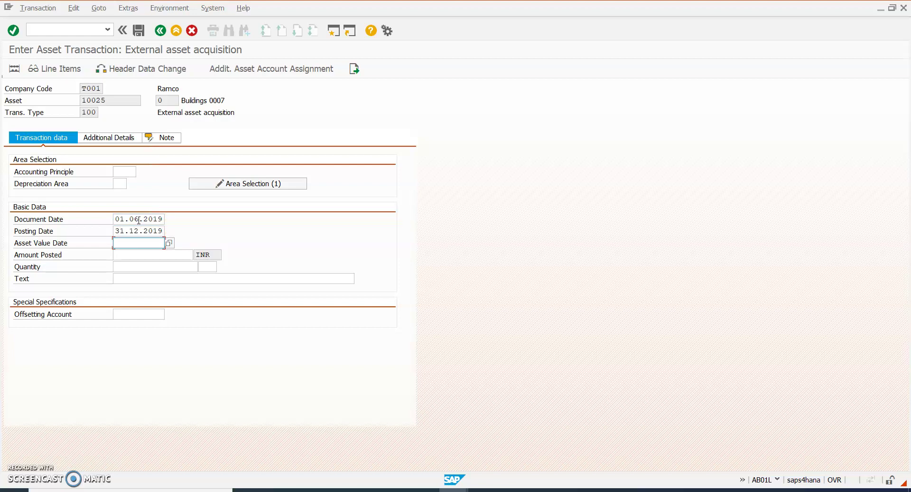
text(01.06.2)
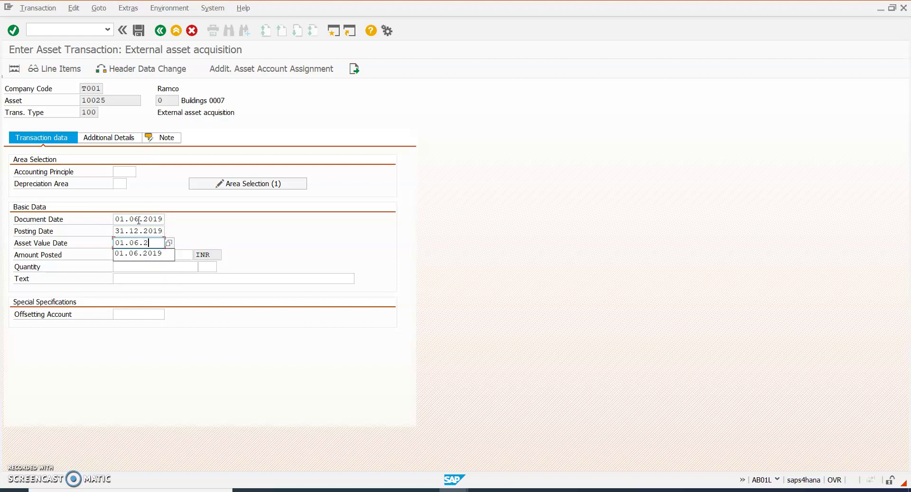
text(019)
key(Tab)
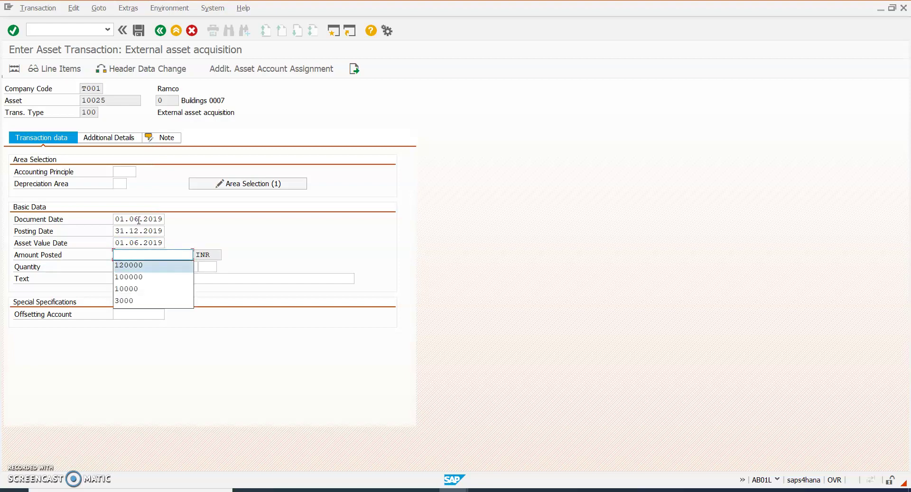
Set the amount posted to 120000 INR and simulate the acquisition posting to review its line items.
key(Return)
key(Return)
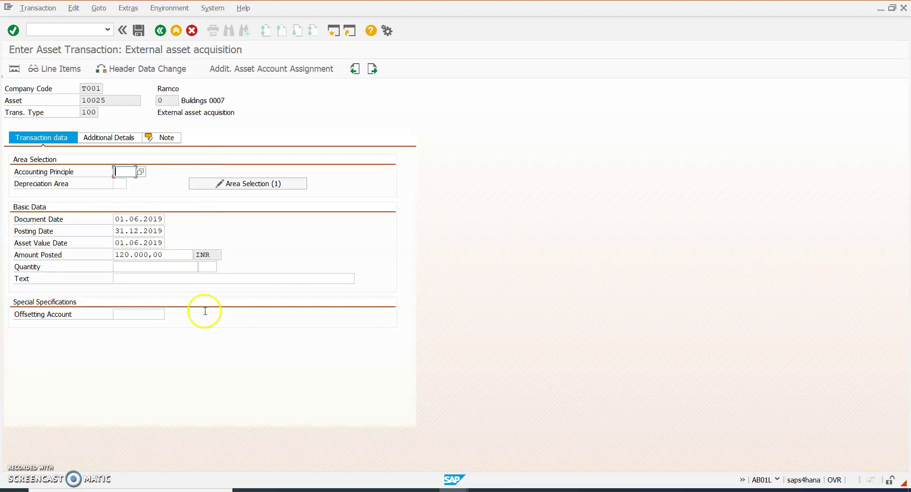
click(177, 262)
drag(178, 255, 105, 260)
click(14, 69)
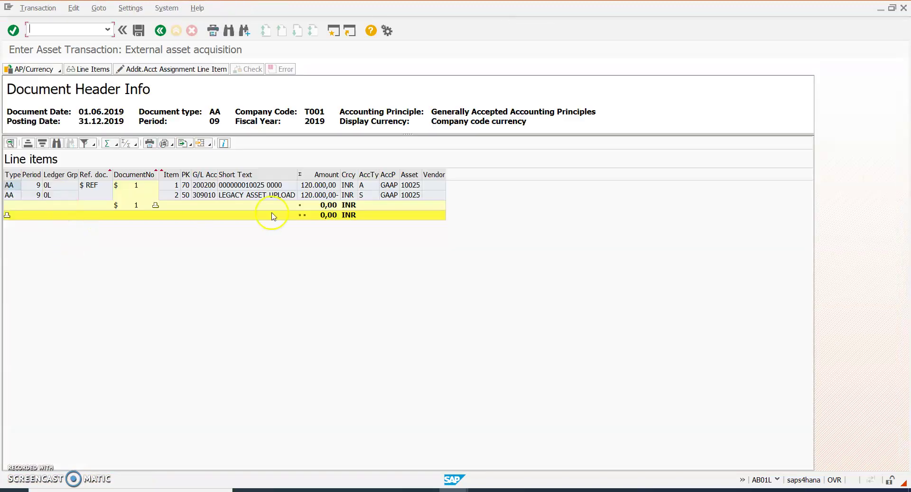
click(271, 196)
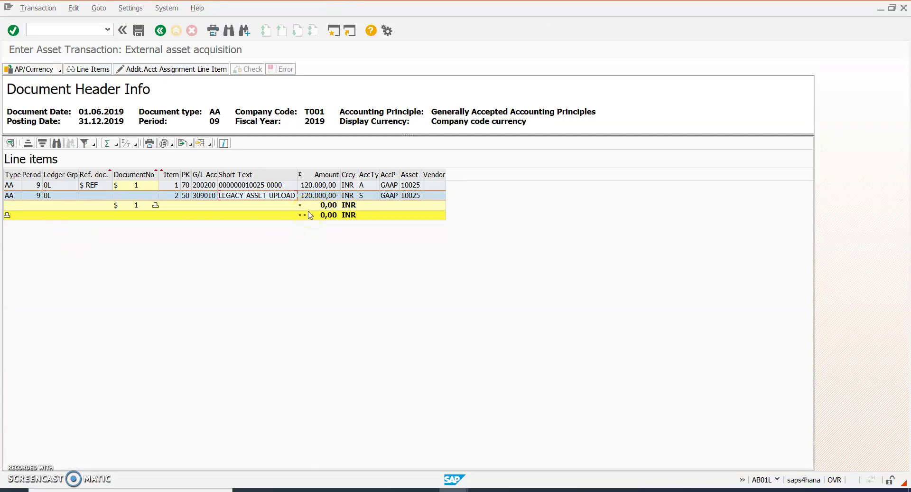
click(256, 187)
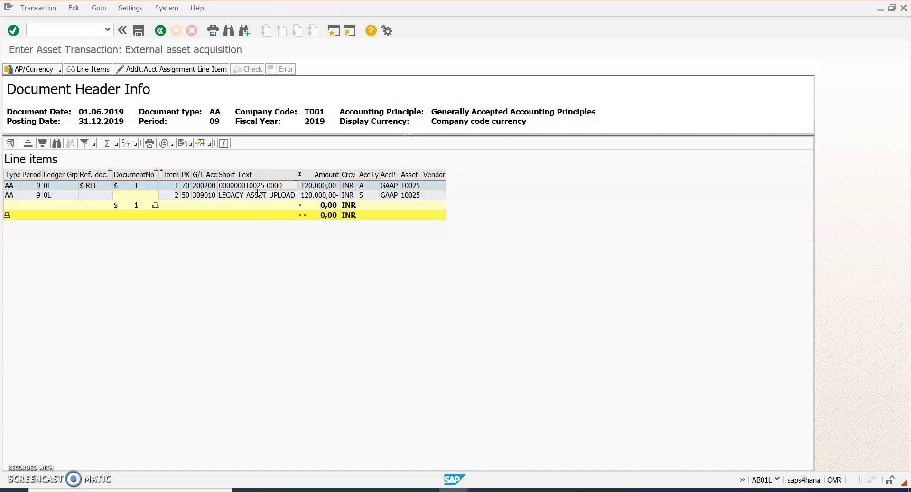
Review the simulated line items in the EUR group currency and post the acquisition.
click(58, 70)
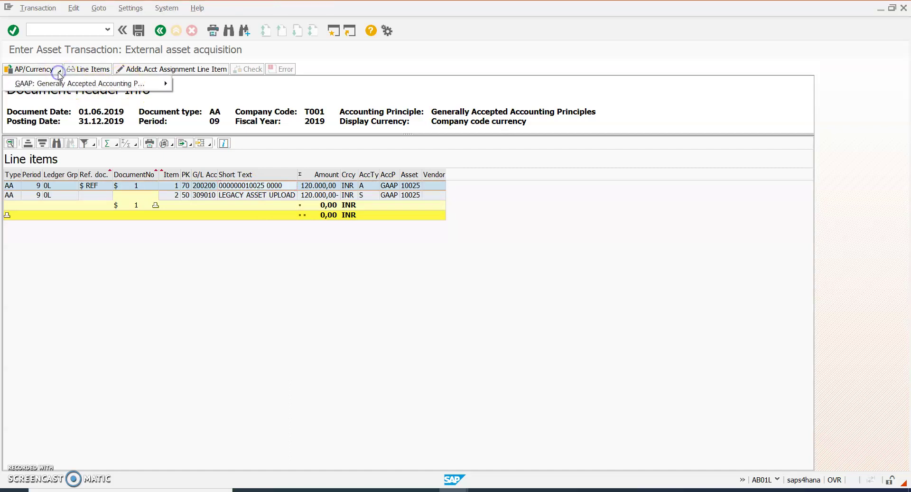
mouse_move(75, 85)
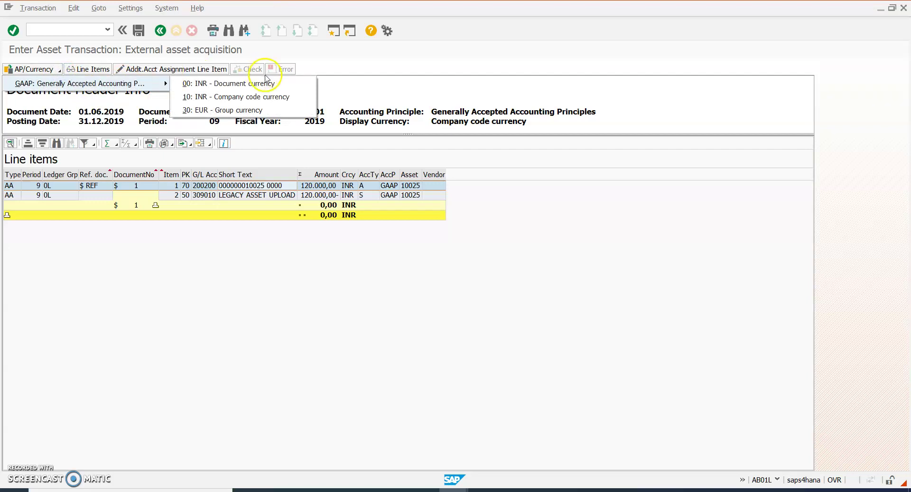
click(235, 109)
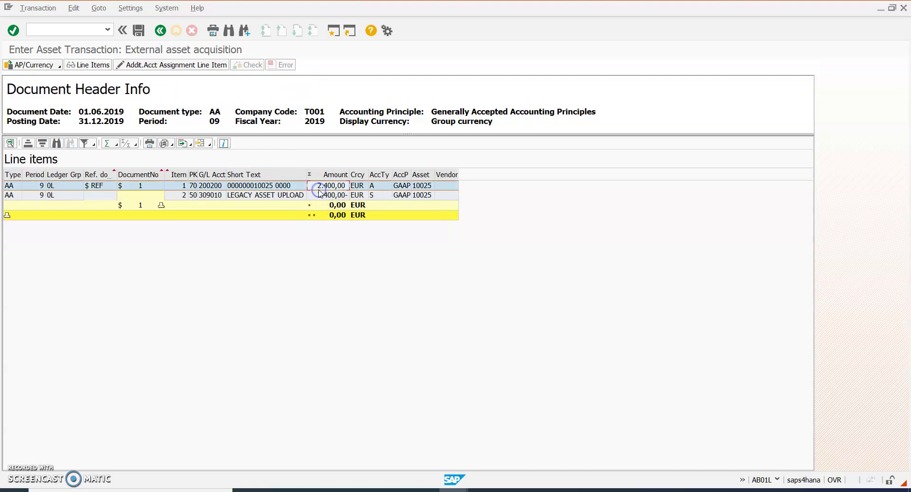
click(333, 197)
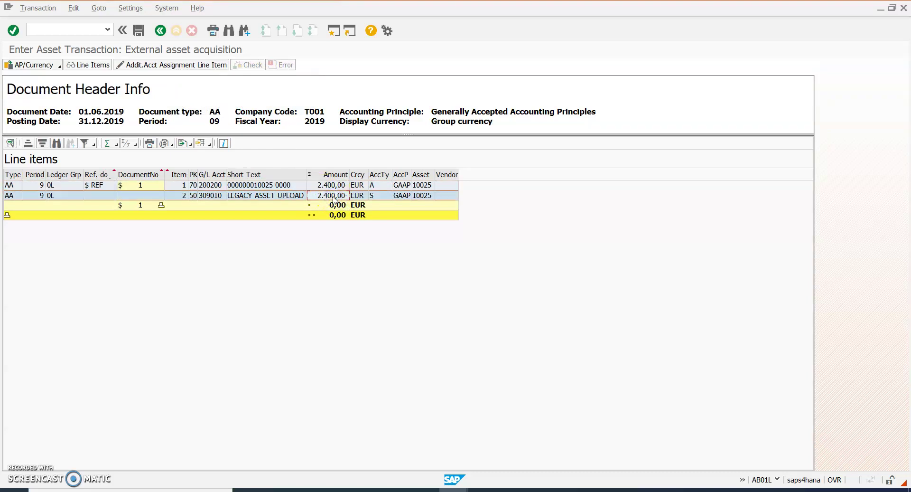
click(139, 30)
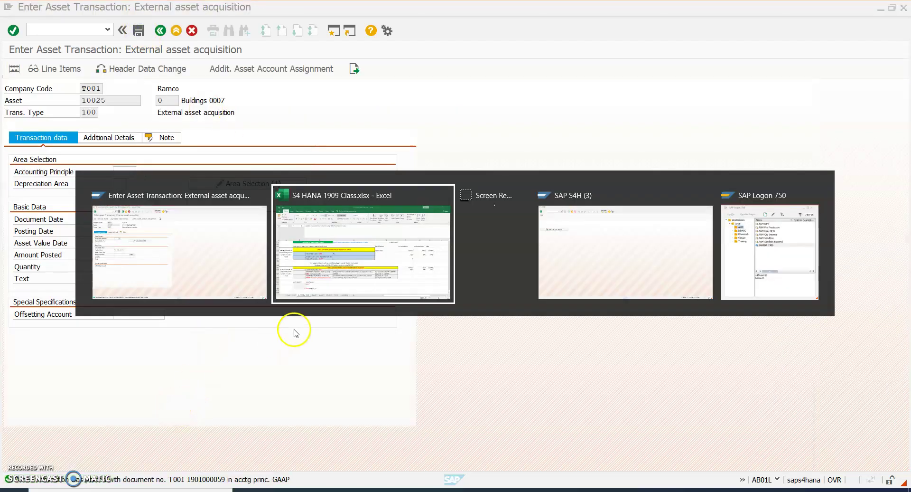
Look up the ABLDT accumulated depreciation step for current-year assets in the Excel workbook and return to SAP.
key(alt+Tab)
click(176, 373)
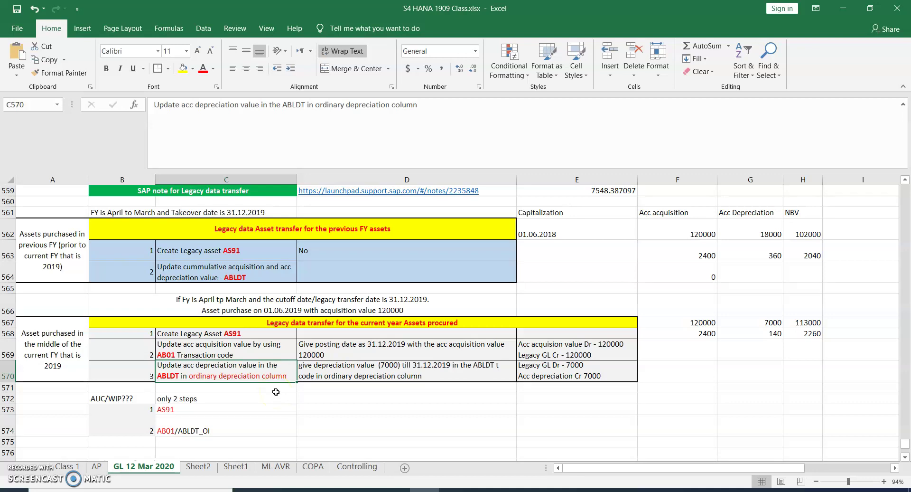
key(alt+Tab)
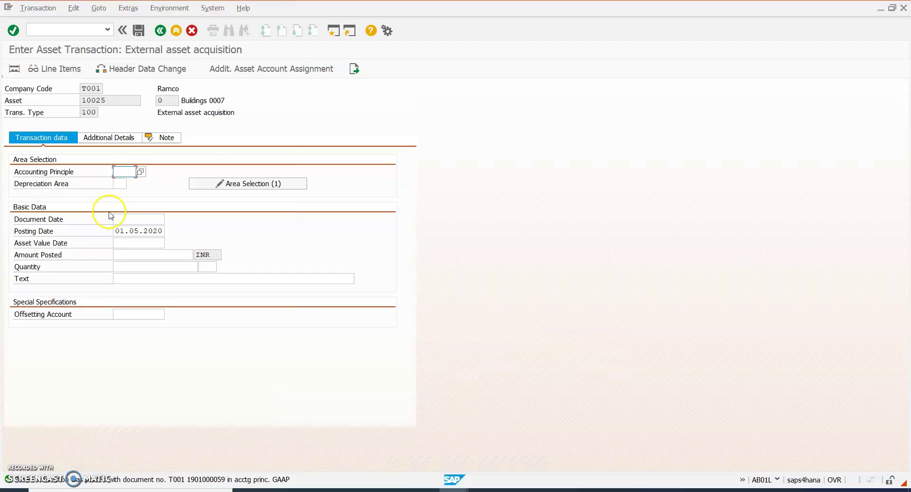
Open the ABLDT transfer values for asset 10025 in company code T001.
click(50, 30)
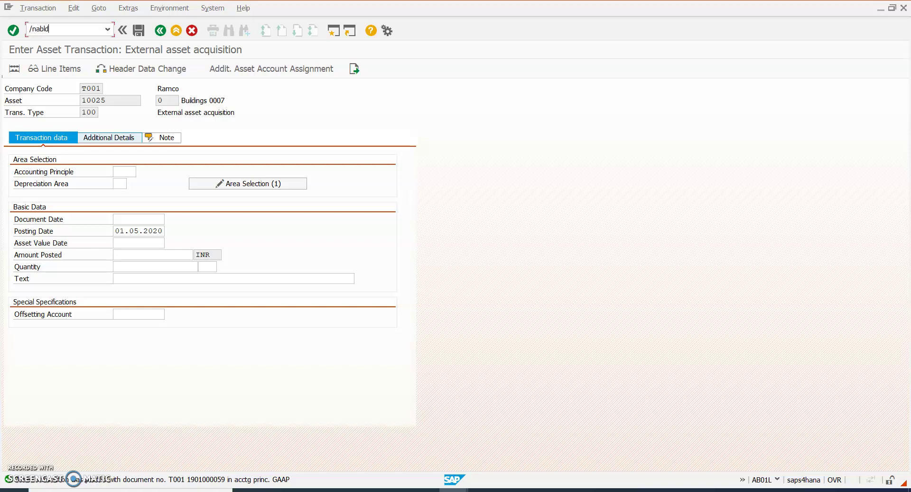
key(Return)
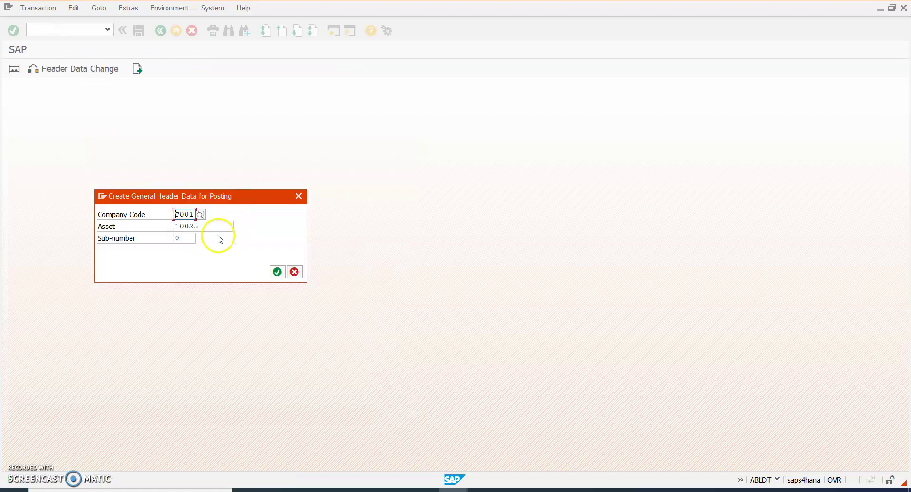
drag(210, 227, 166, 229)
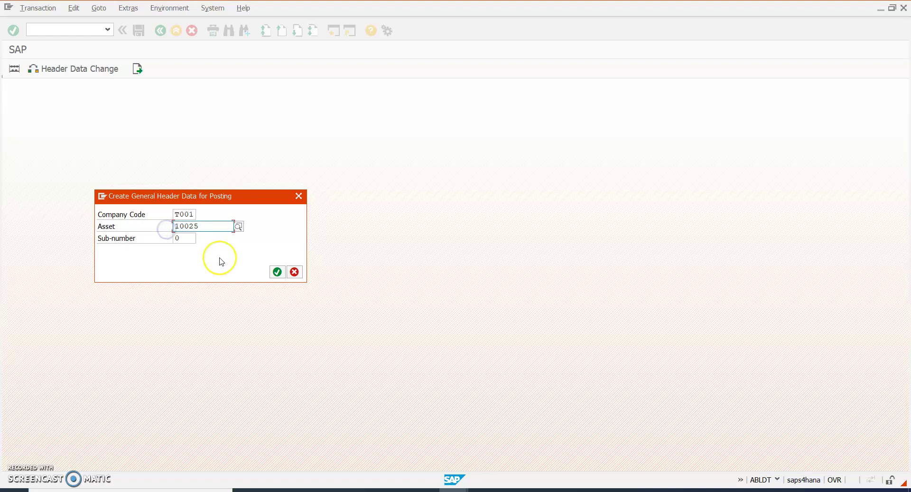
click(277, 272)
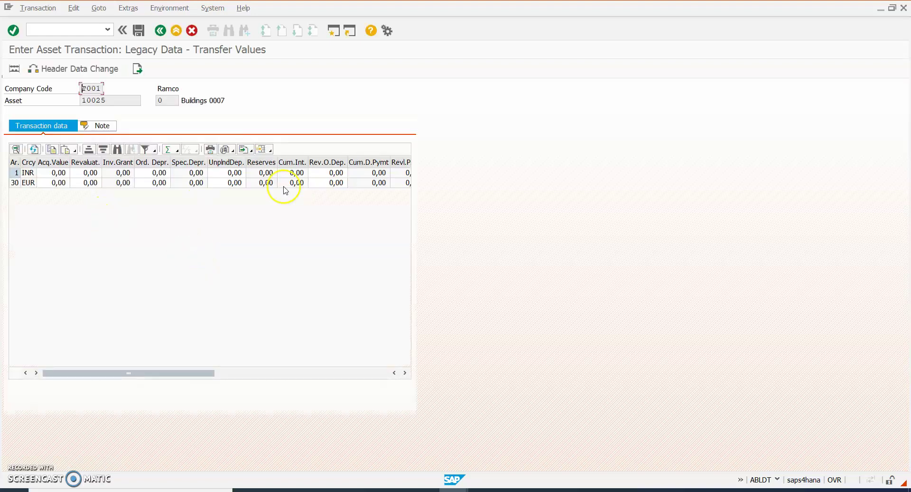
Enter the 7000 accumulated depreciation from the Excel workbook as ordinary depreciation posted for SAP depreciation area 1.
click(283, 372)
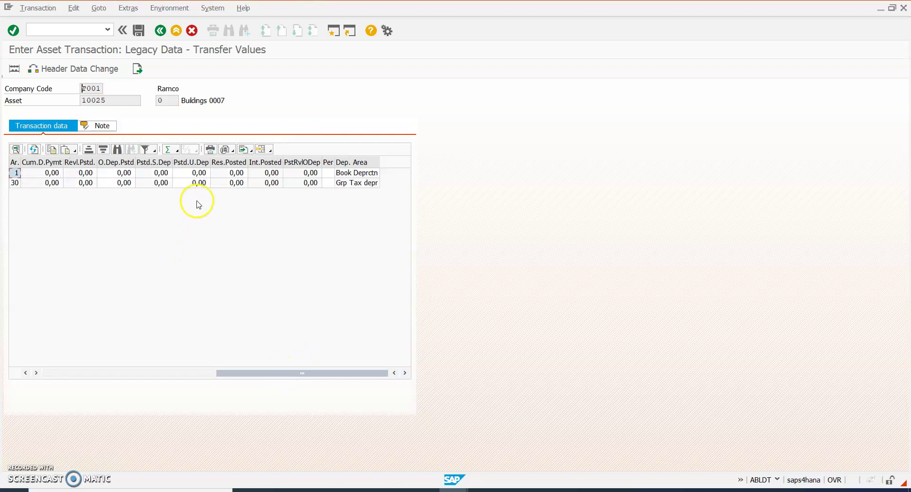
drag(135, 162, 191, 166)
click(172, 172)
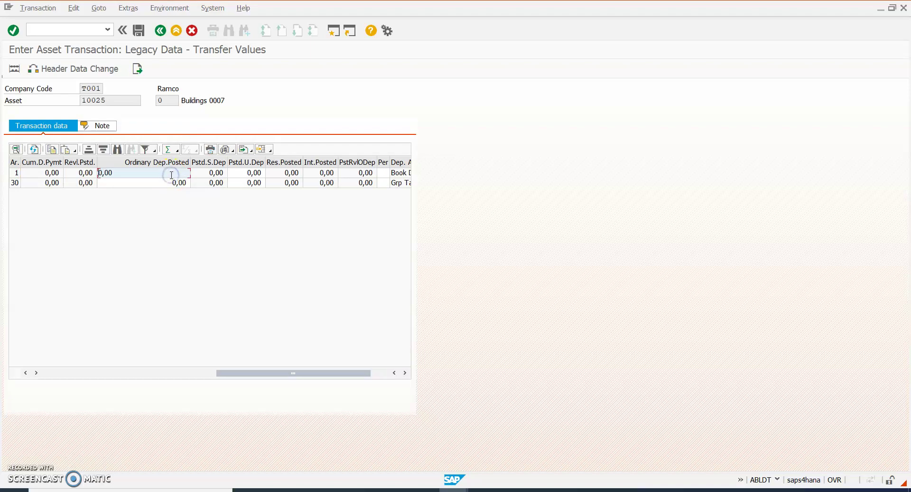
key(alt+Tab)
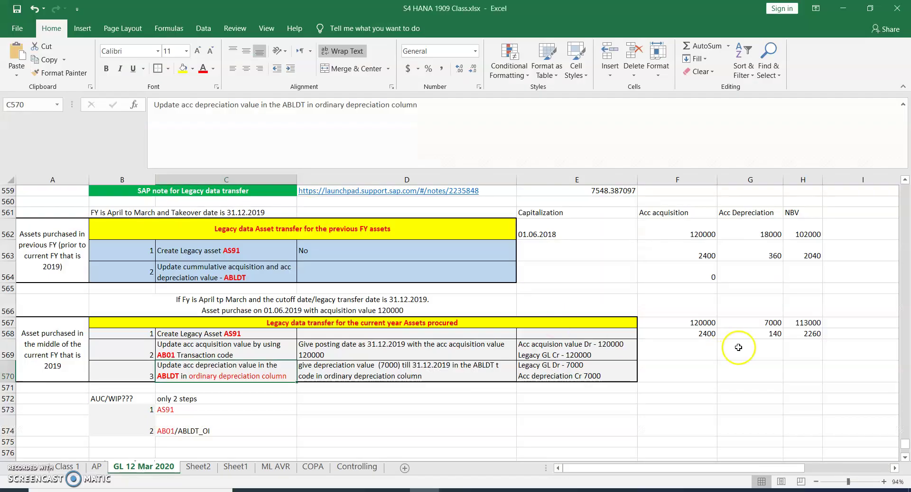
click(744, 319)
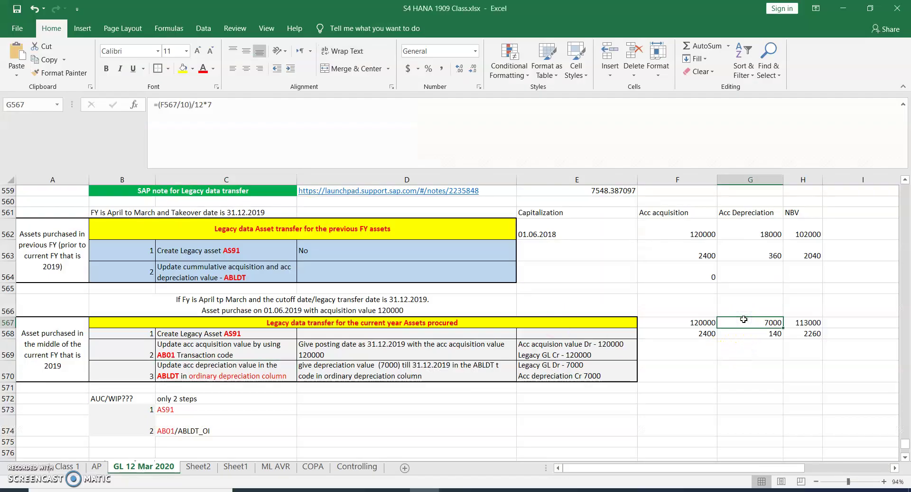
key(ctrl+c)
key(alt+Tab)
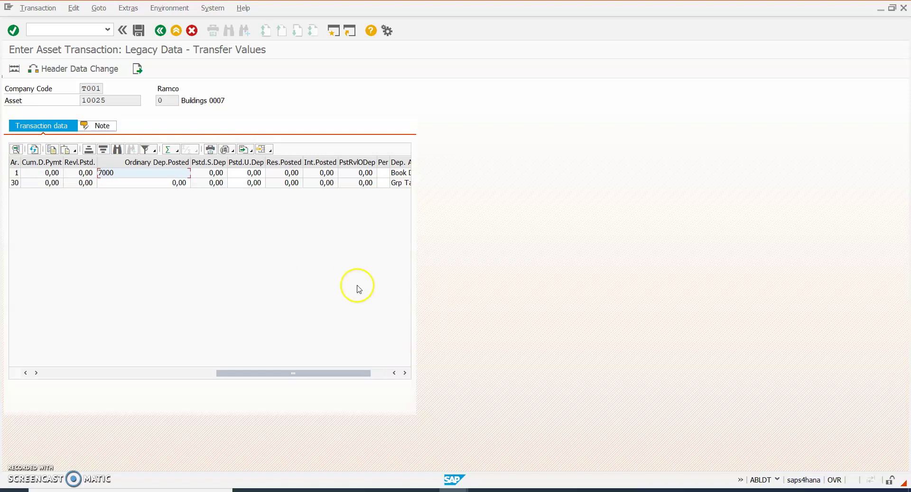
Look up the group currency depreciation in Excel and enter 140 as ordinary depreciation posted for SAP area 30.
key(alt+Tab)
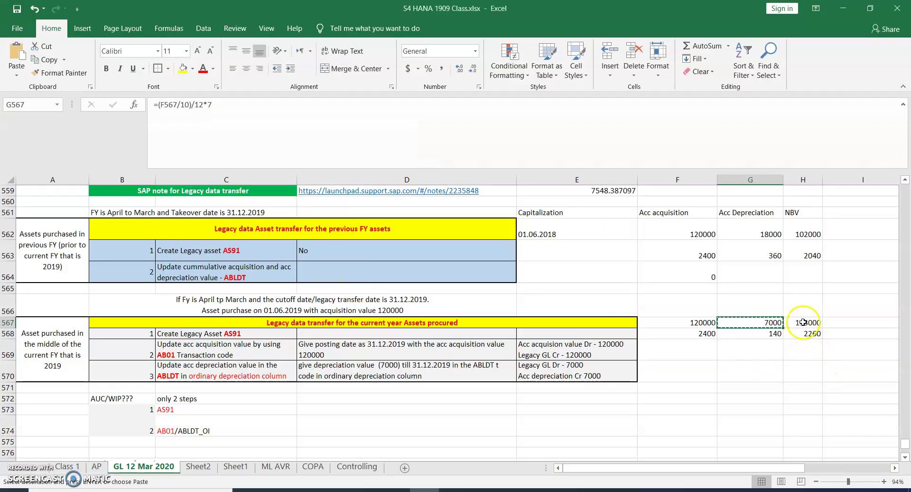
click(773, 335)
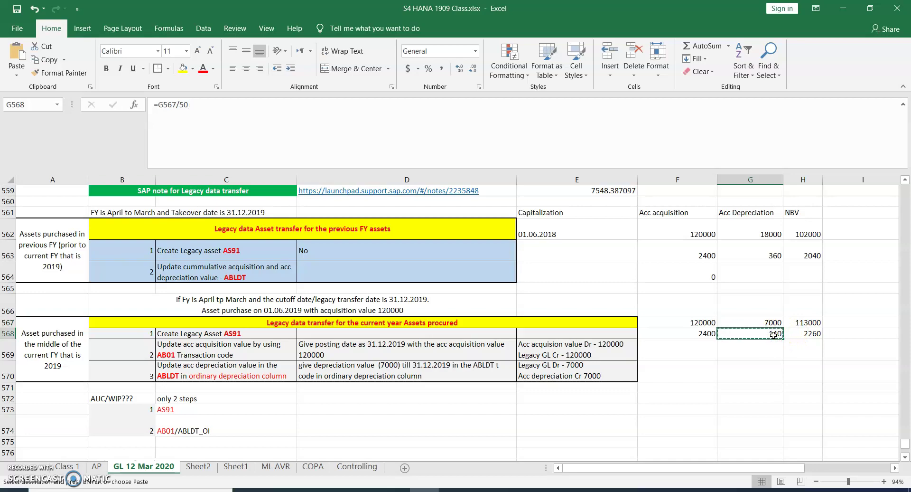
key(alt+Tab)
click(167, 185)
text(140)
key(Return)
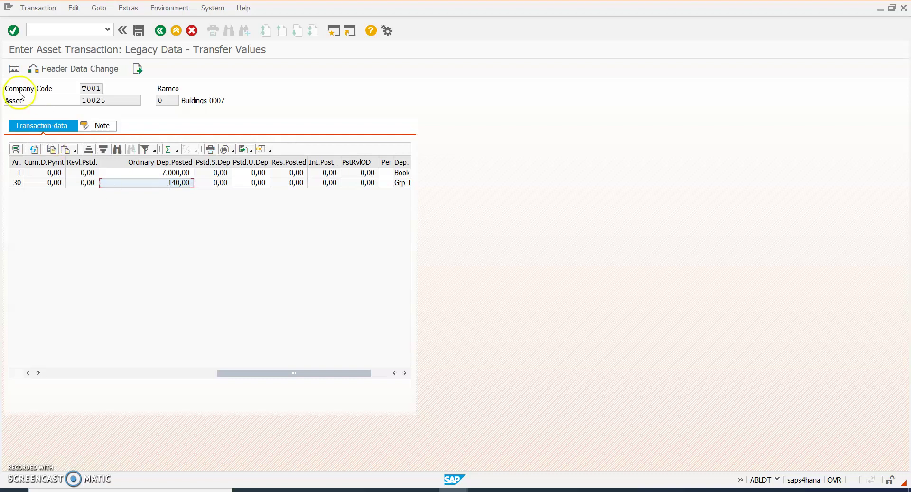
Simulate the transfer value posting and check its asset and legacy asset upload line items.
click(14, 69)
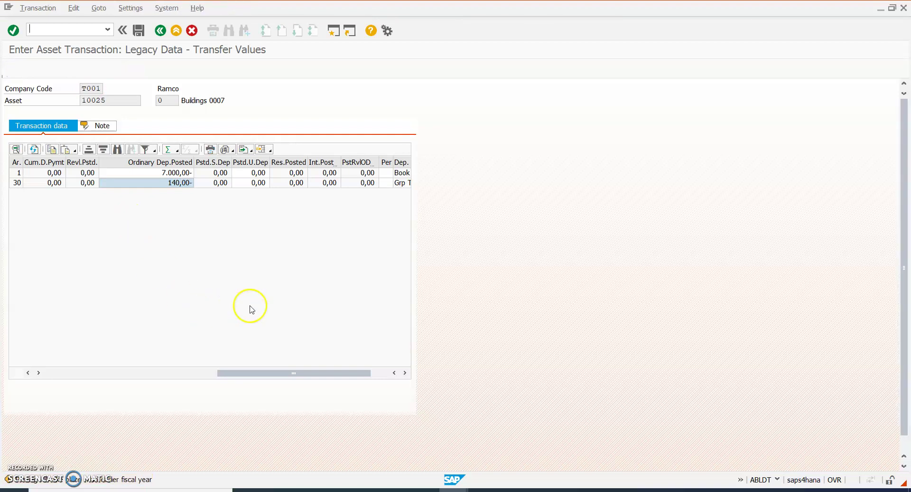
click(253, 195)
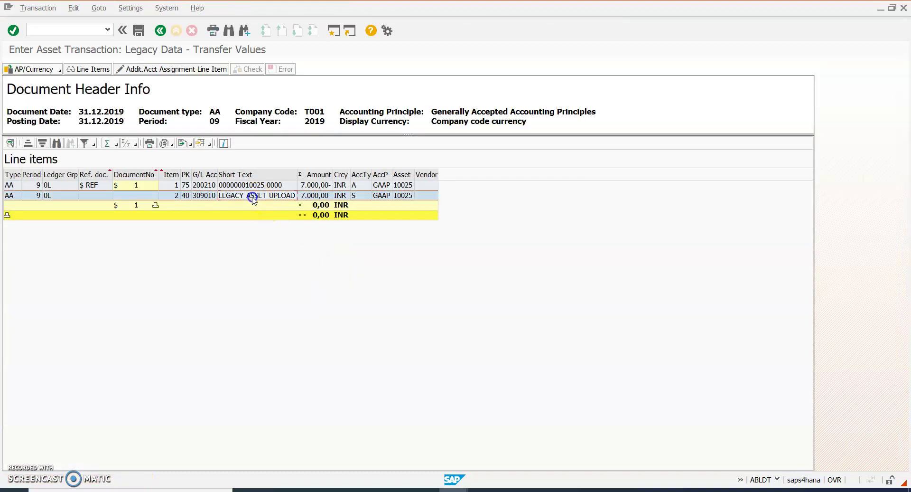
click(237, 185)
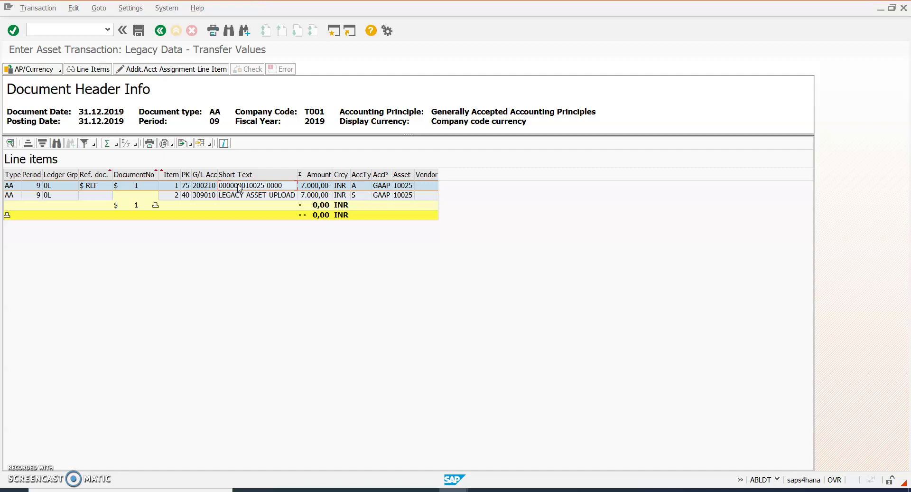
click(252, 196)
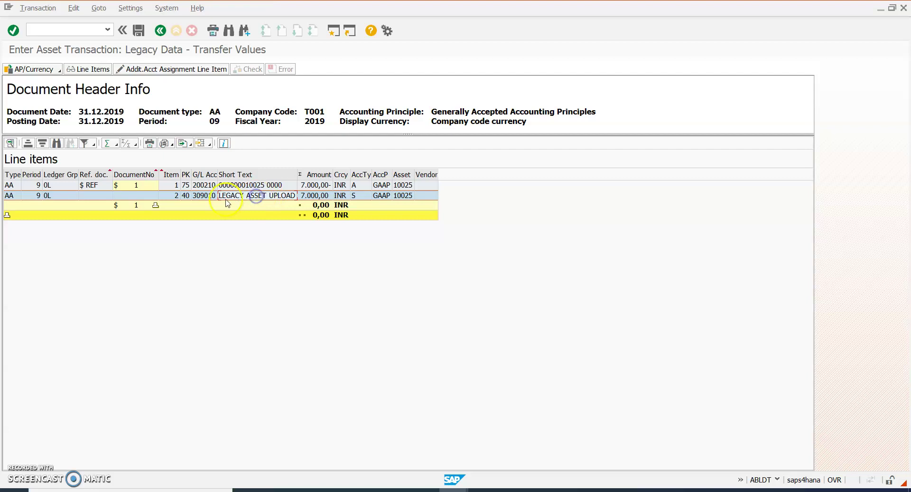
Inspect the legacy asset upload line item's G/L account and display the simulated posting in EUR group currency.
click(199, 196)
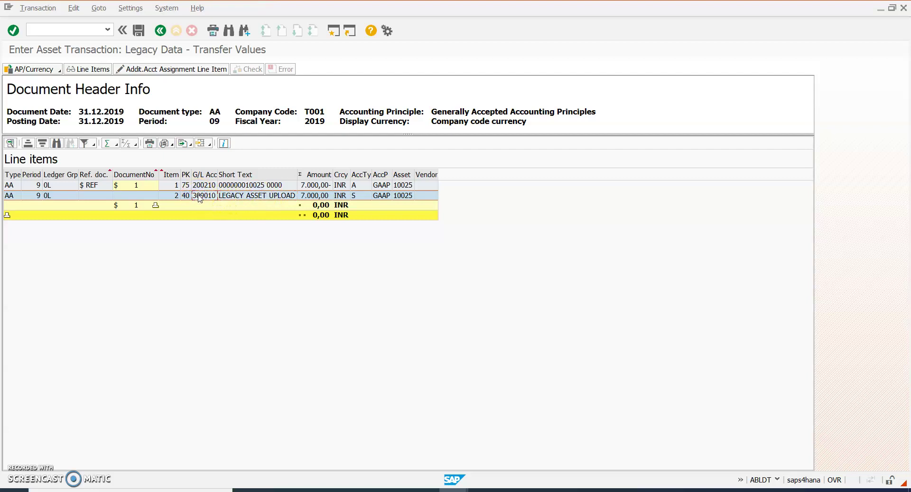
click(227, 196)
click(205, 195)
click(56, 70)
mouse_move(74, 84)
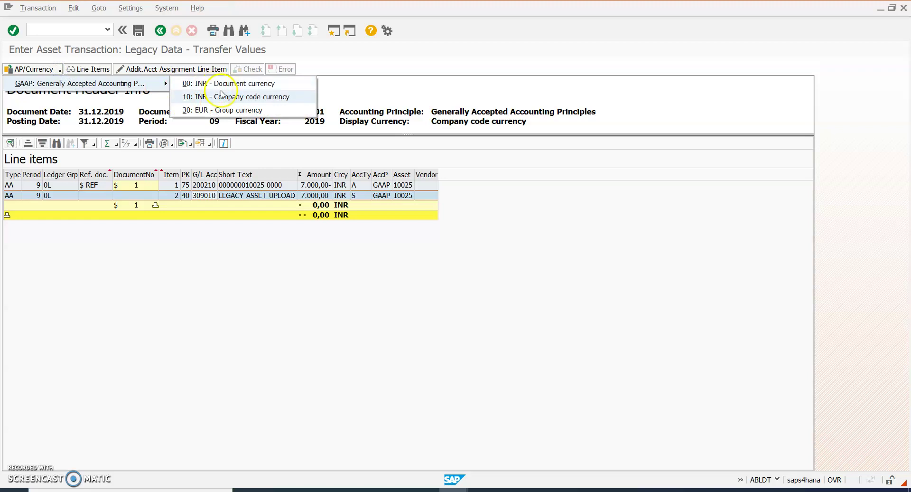
click(223, 111)
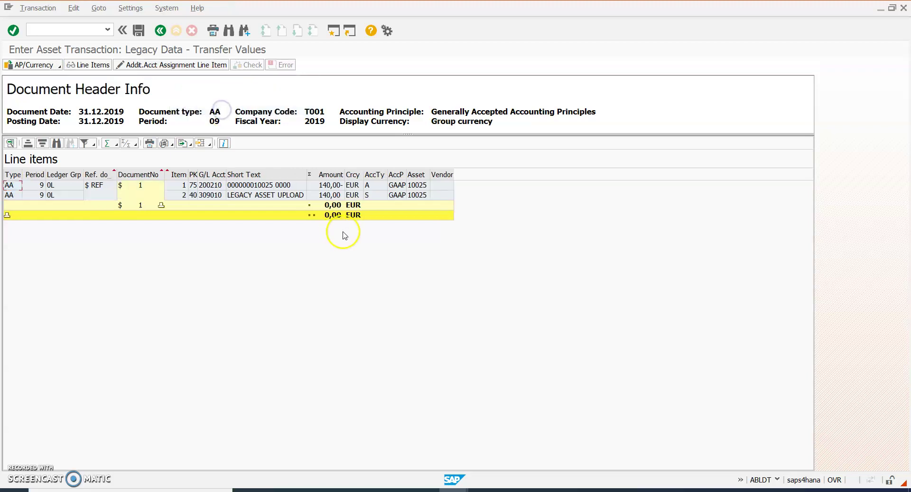
Check the simulated amounts against the depreciation figures in the Excel workbook, then post the transfer values in SAP and close the transaction.
key(alt+Tab)
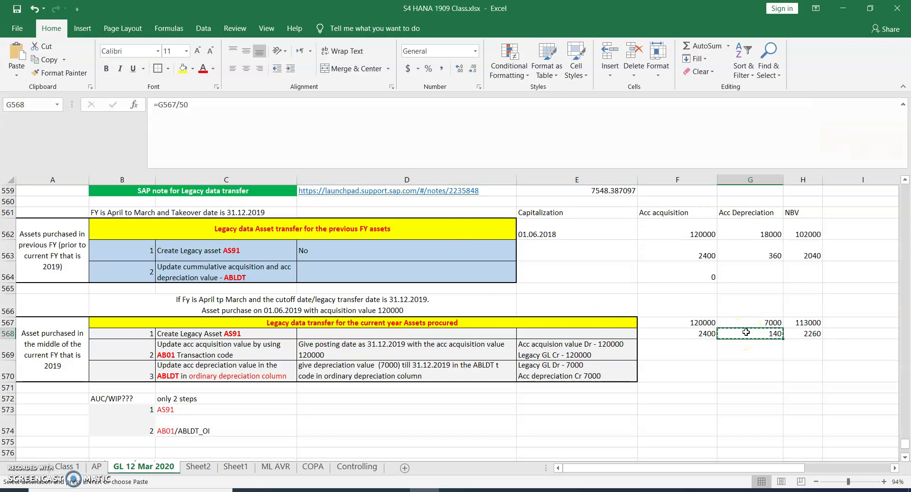
click(759, 323)
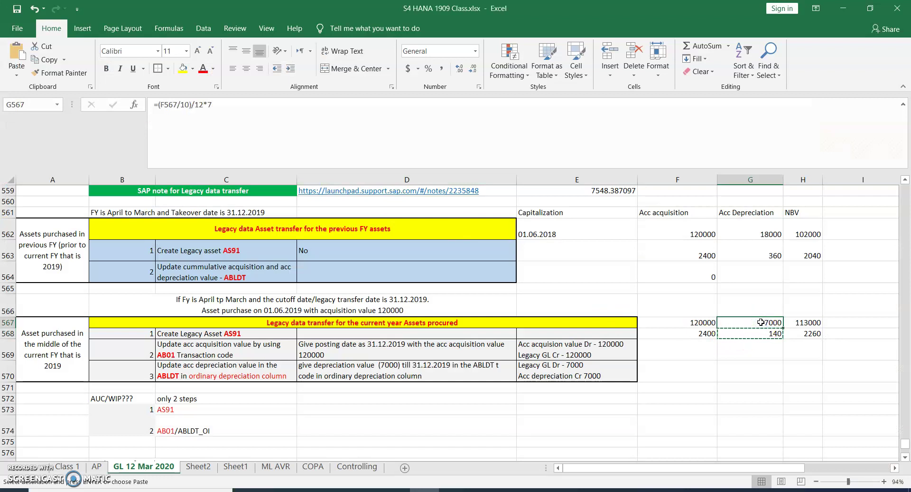
key(alt+Tab)
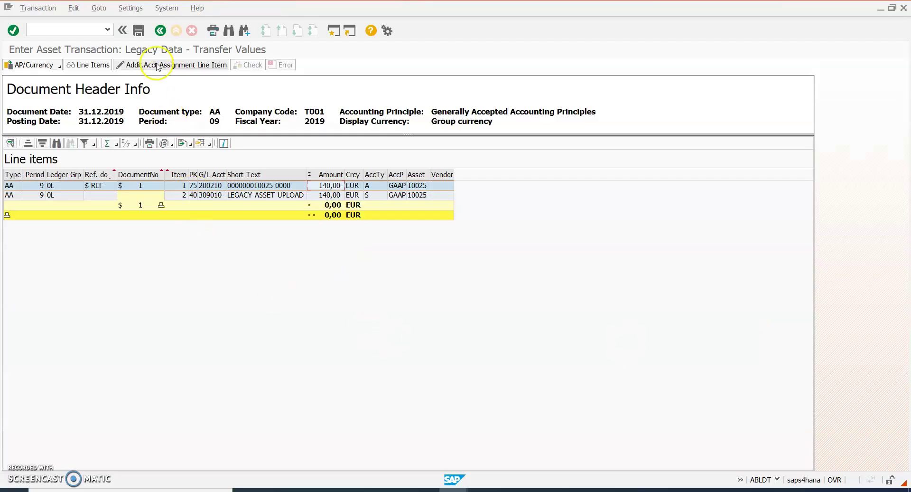
click(139, 30)
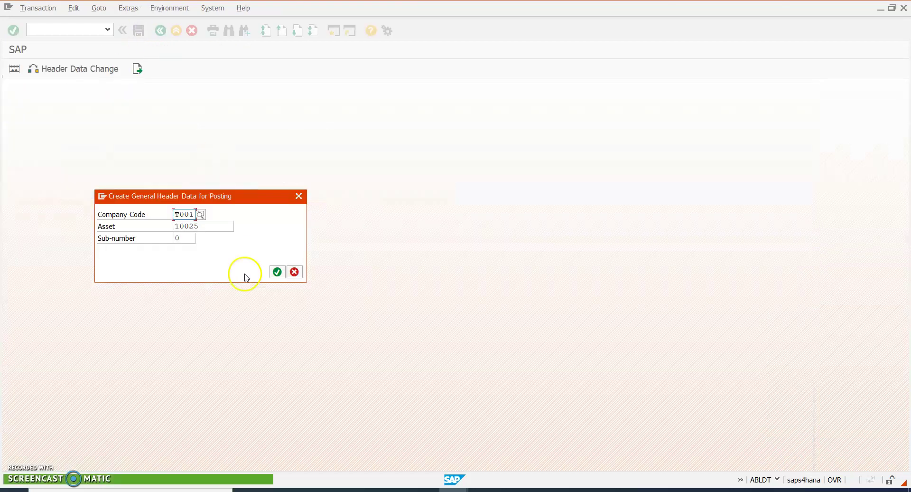
click(294, 271)
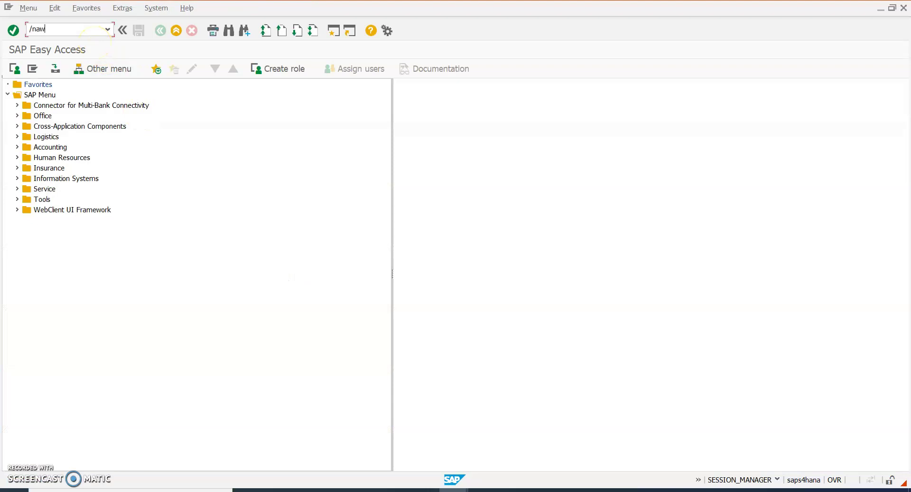
Open asset 10025 in the Asset Explorer (AW01N) and review its planned values, acquisition and depreciation transactions.
text(/naw01n)
key(Return)
click(229, 99)
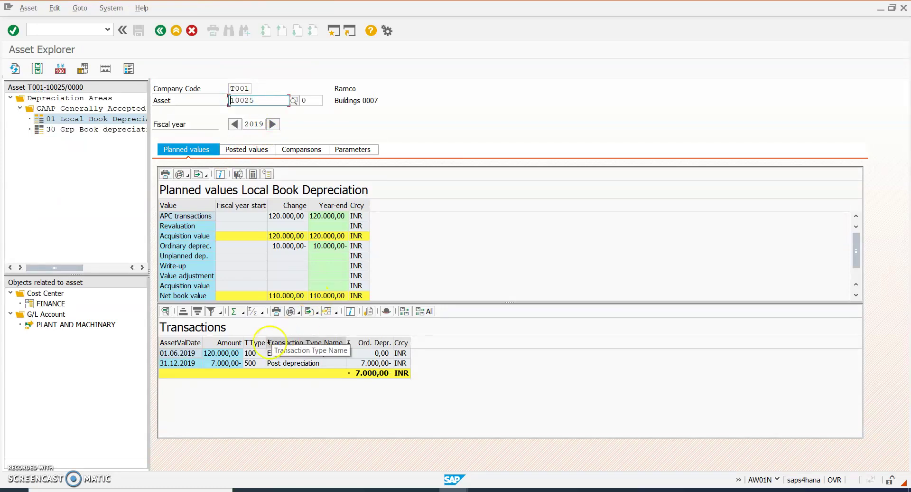
click(221, 353)
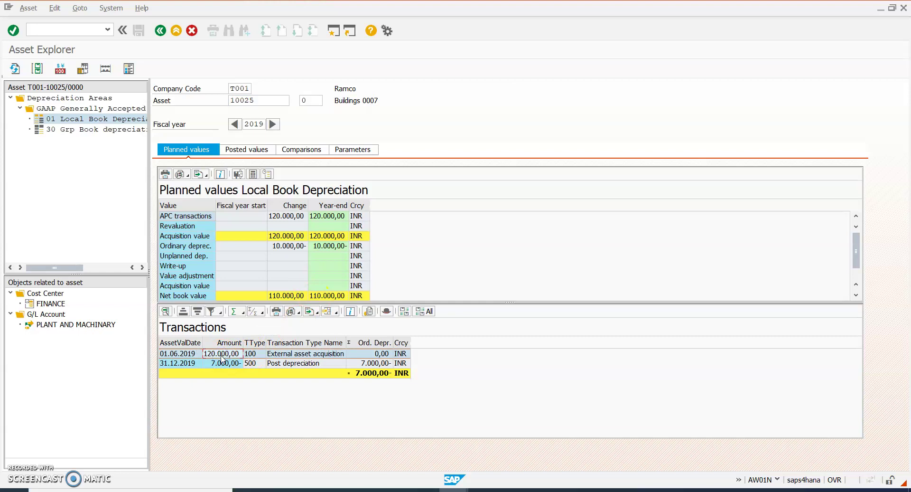
click(220, 363)
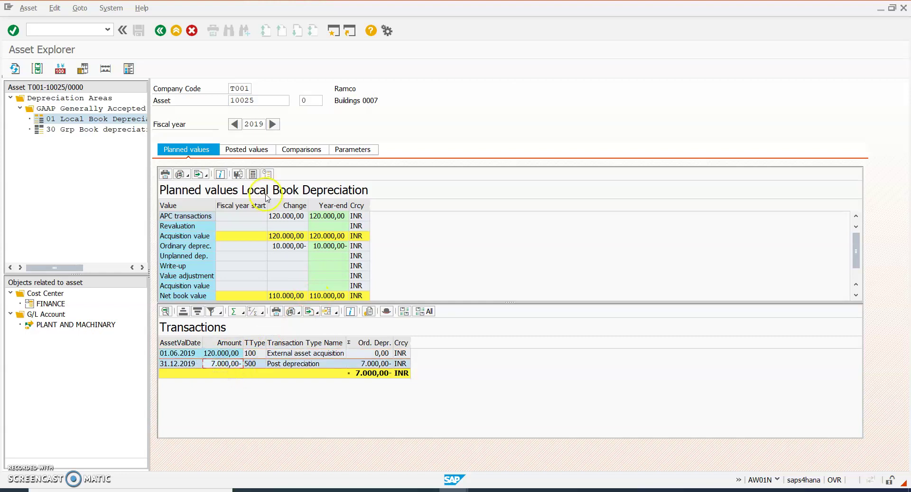
Examine the asset's posted values for local book depreciation, comparing the legacy data transfer period with the planned periods.
click(247, 150)
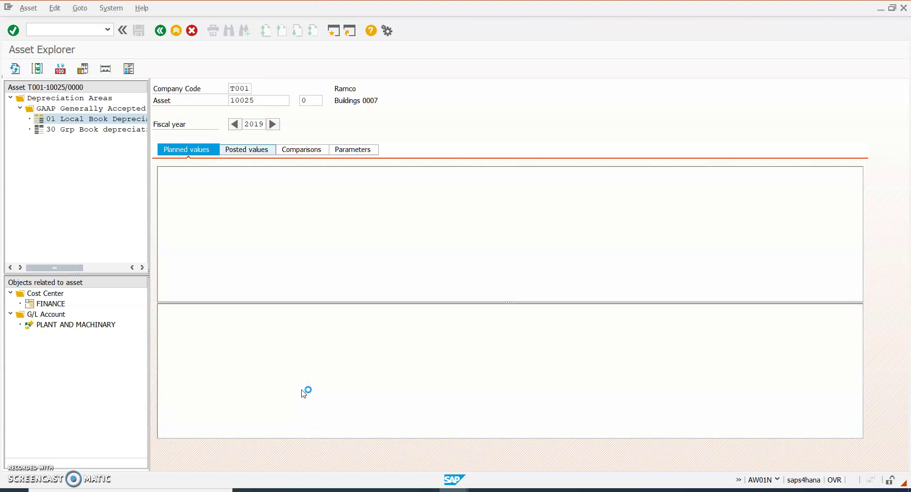
click(473, 376)
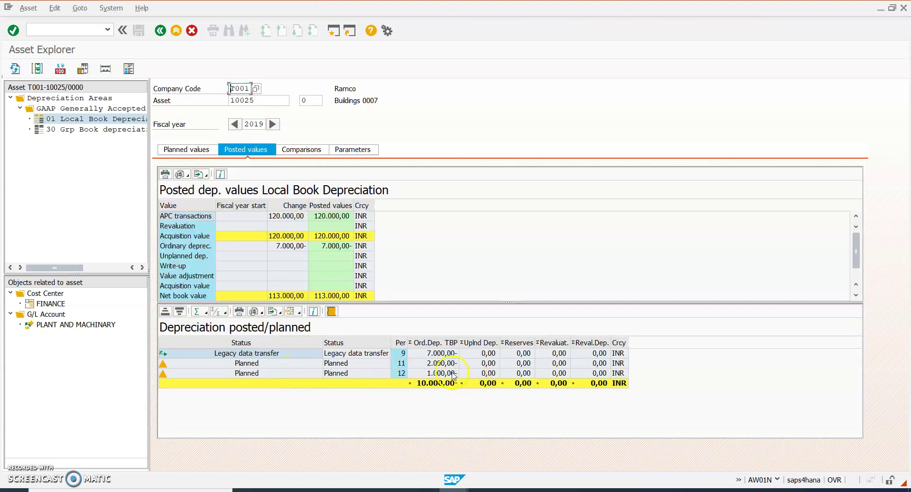
click(274, 356)
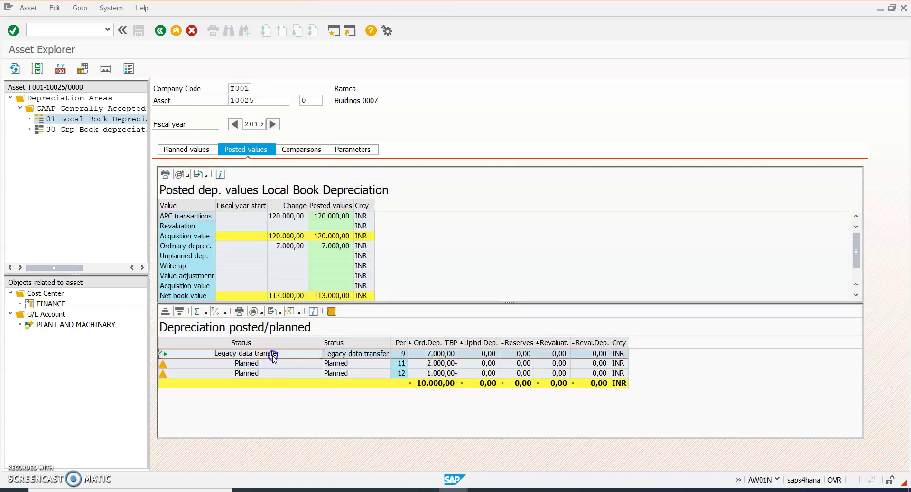
click(430, 364)
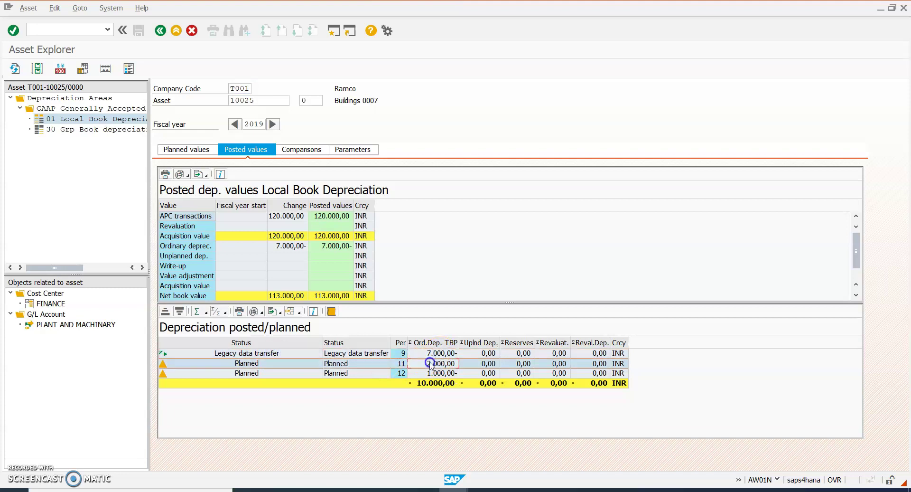
click(430, 372)
click(401, 363)
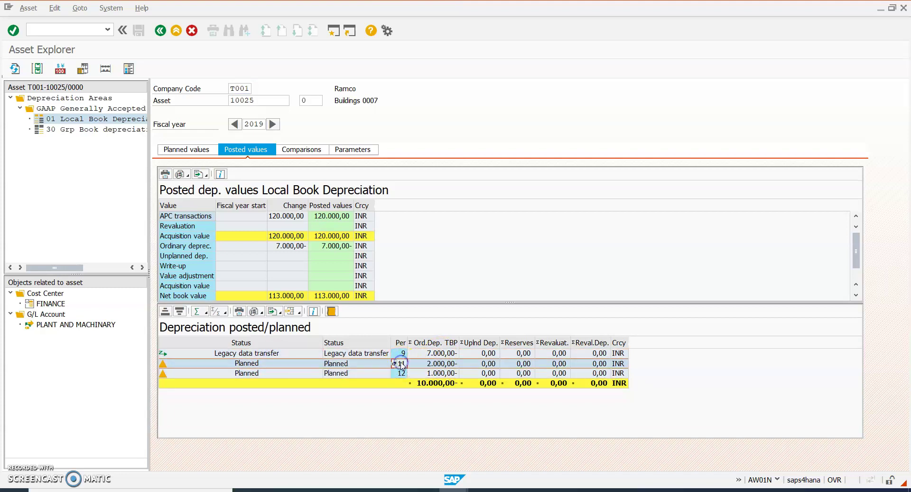
click(447, 364)
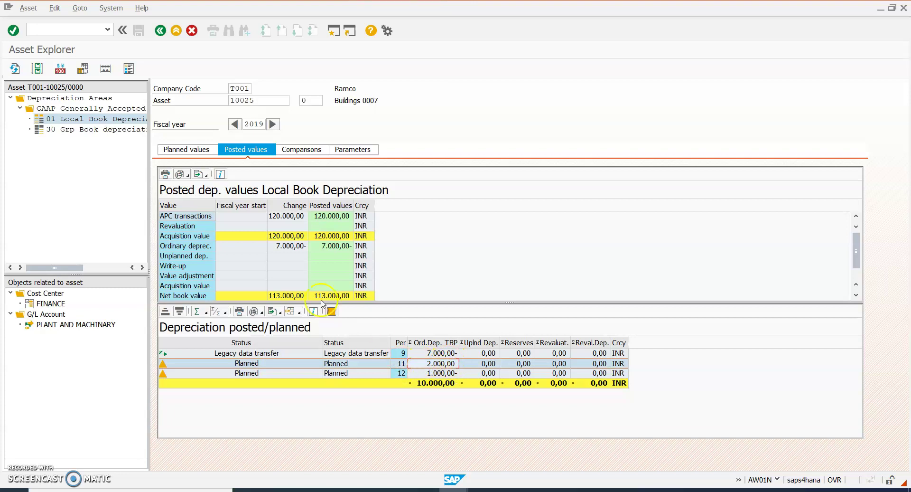
click(260, 102)
Execute an AFAB depreciation test run for company code T001, fiscal year 2019, posting period 10.
click(71, 29)
text(/nafab)
key(Return)
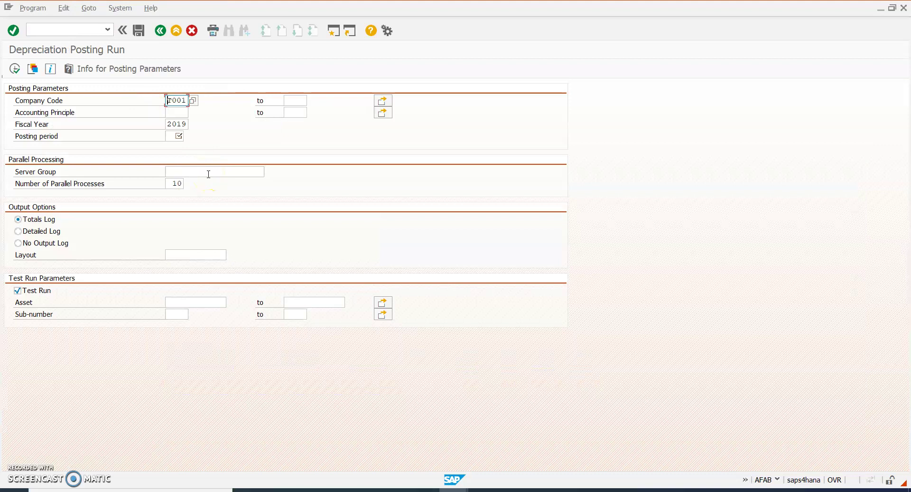
click(181, 171)
click(180, 137)
text(10)
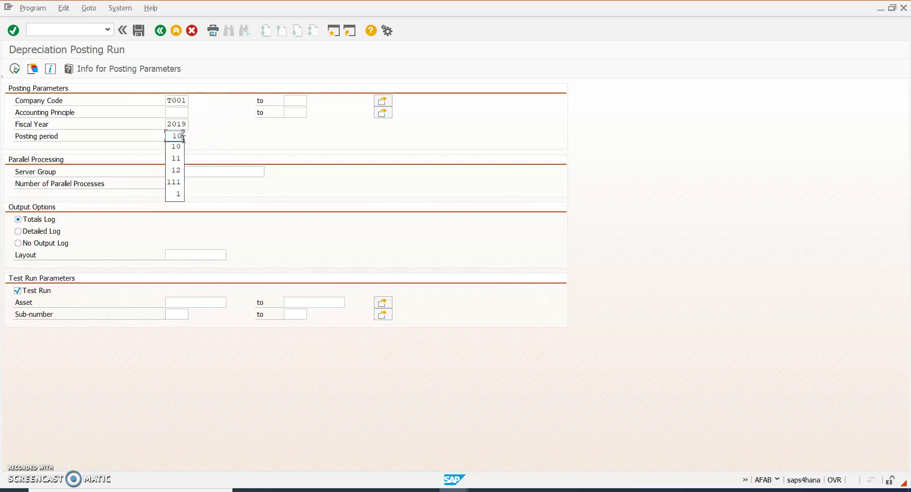
click(265, 251)
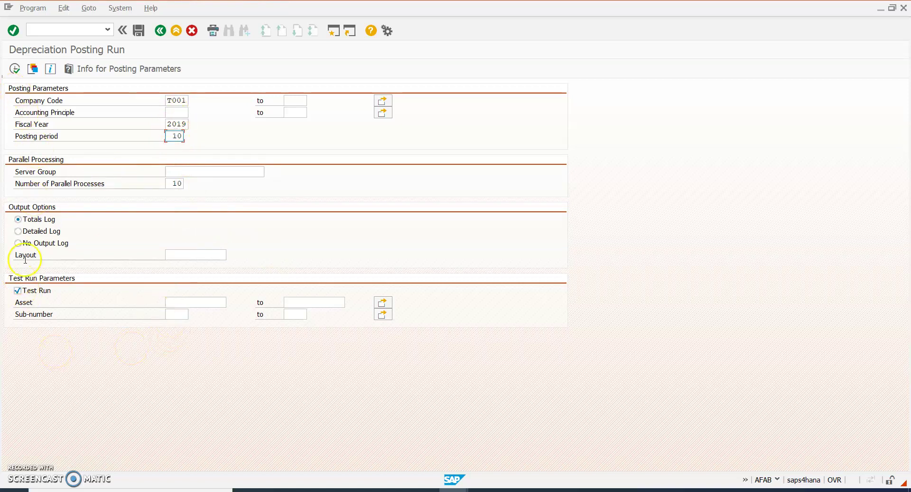
click(15, 70)
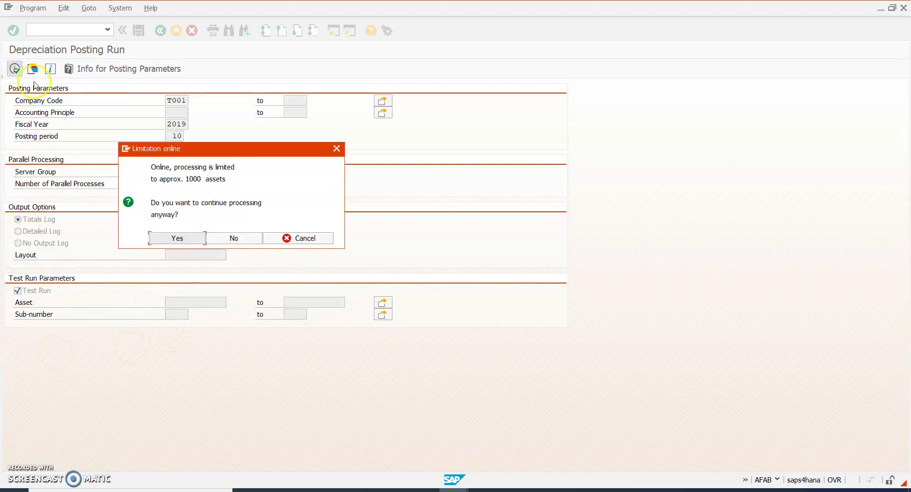
click(163, 239)
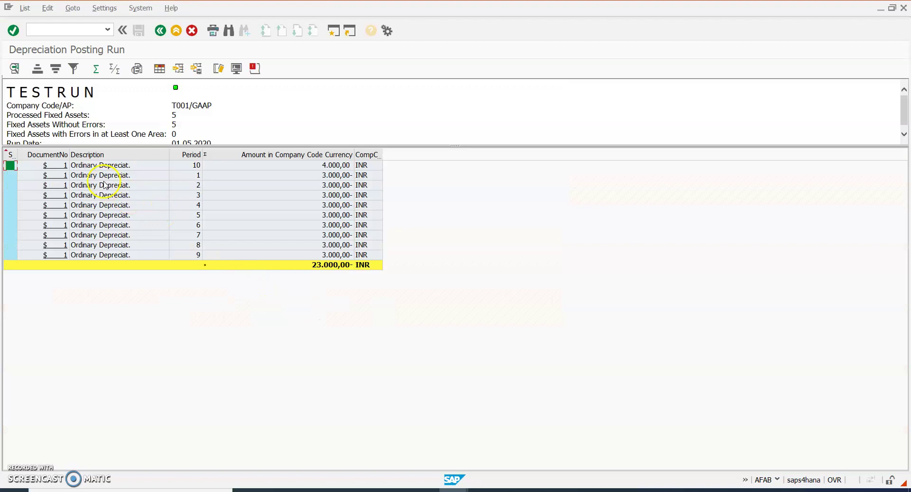
Examine the period 10 test run document's line items for assets 10024 and 10025, then return to the posting parameters.
click(65, 166)
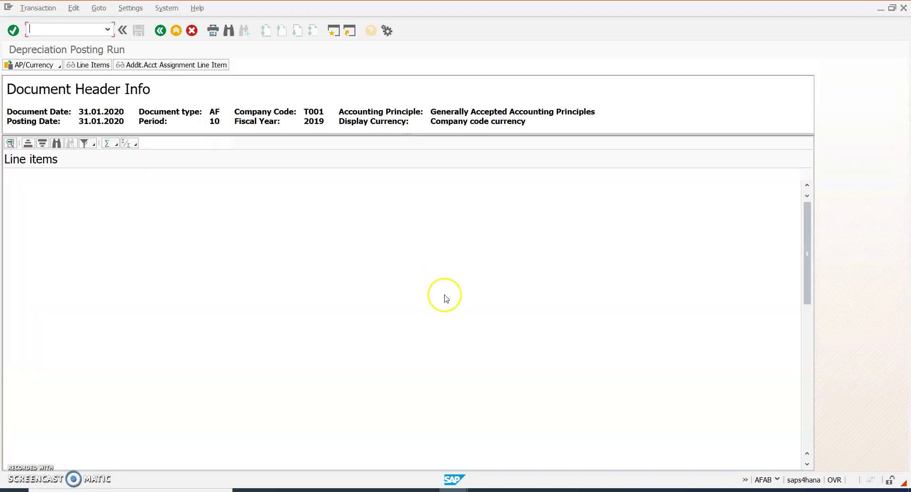
drag(807, 290, 806, 447)
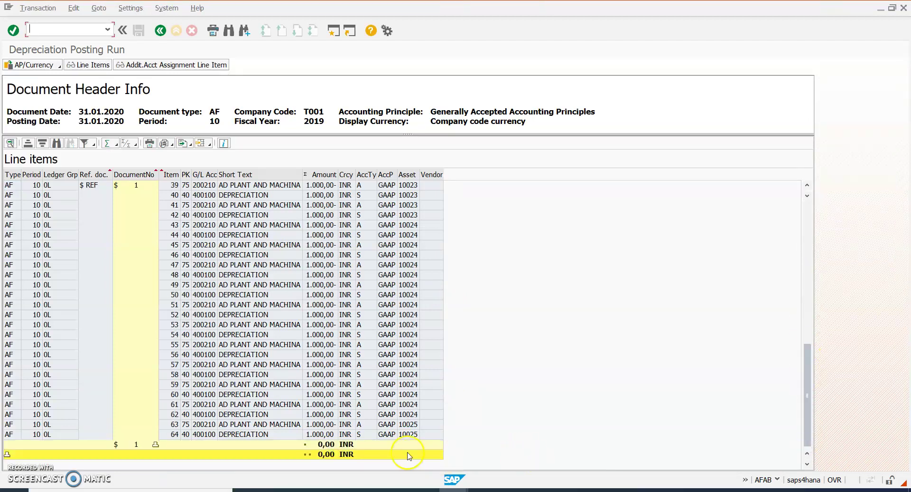
click(408, 404)
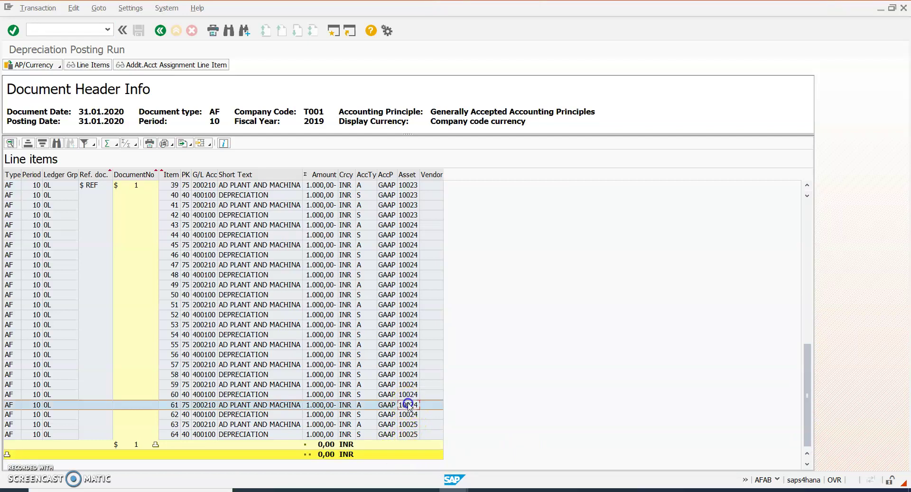
click(411, 415)
click(412, 424)
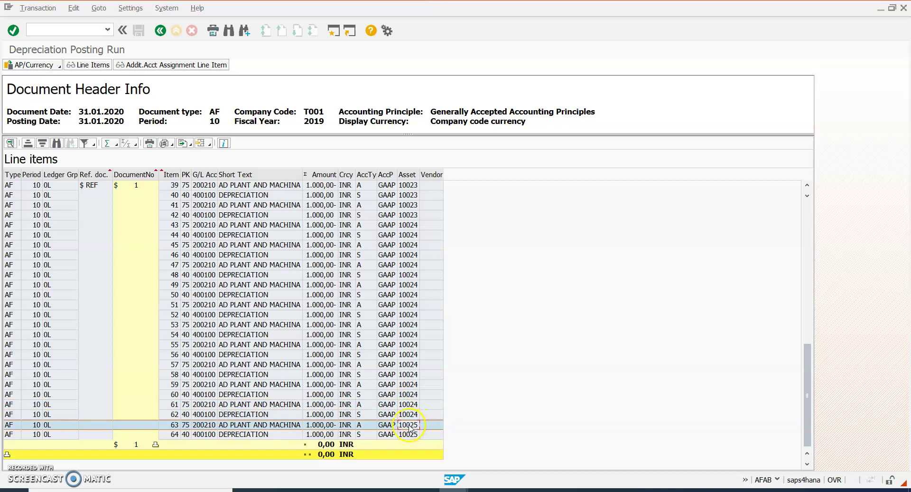
click(316, 425)
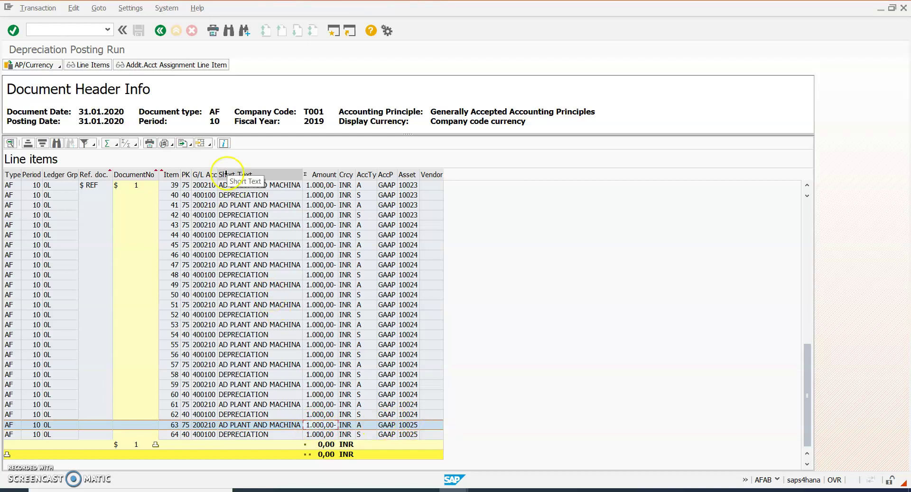
click(161, 31)
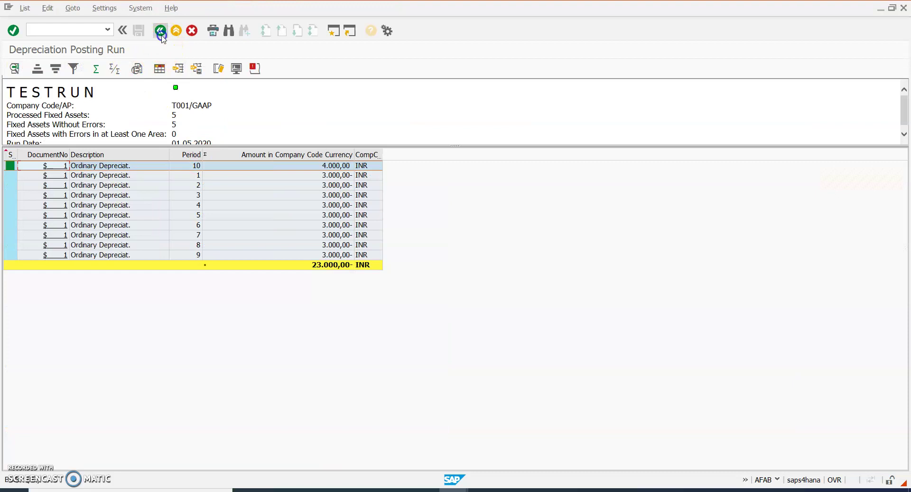
click(160, 31)
Turn off the test run and schedule the depreciation run in the background with output device lp01 and an immediate start.
click(17, 290)
click(33, 9)
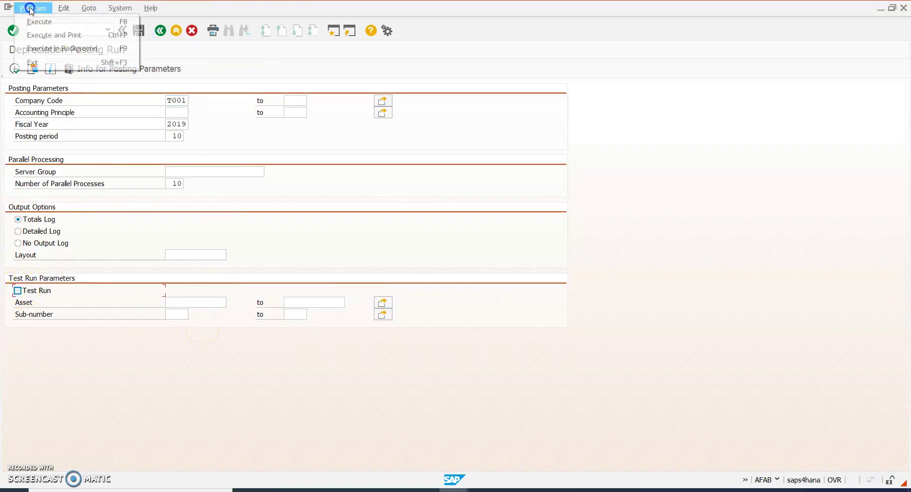
click(66, 48)
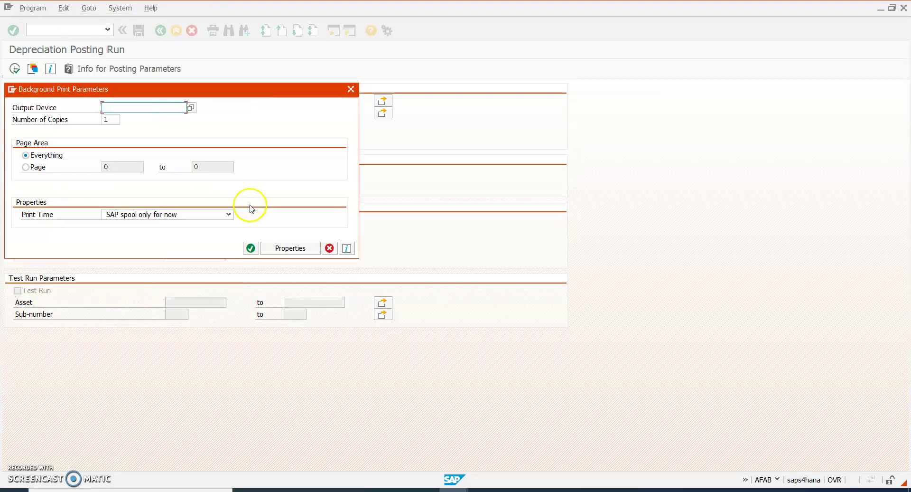
text(lp01)
click(250, 247)
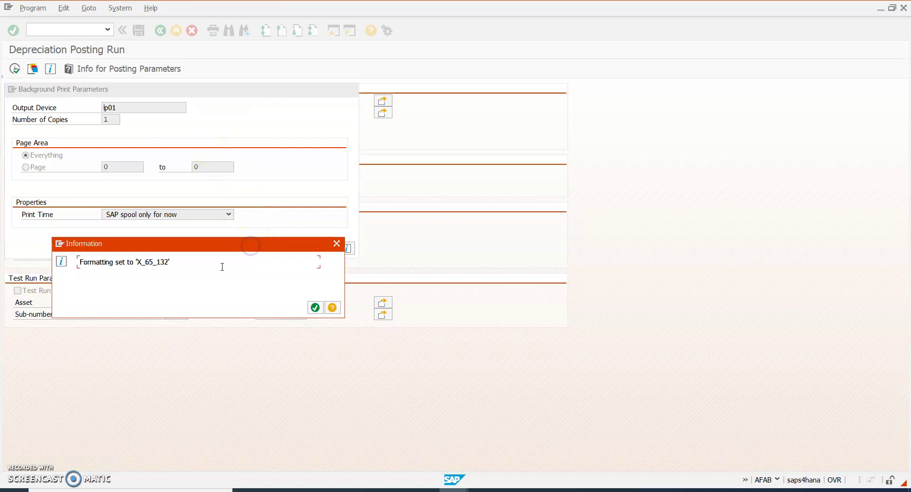
key(Return)
click(49, 120)
click(185, 367)
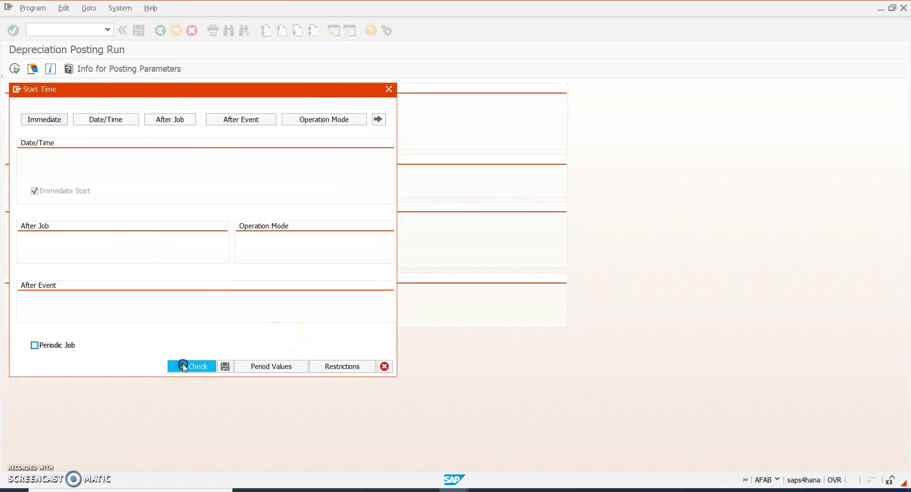
click(225, 366)
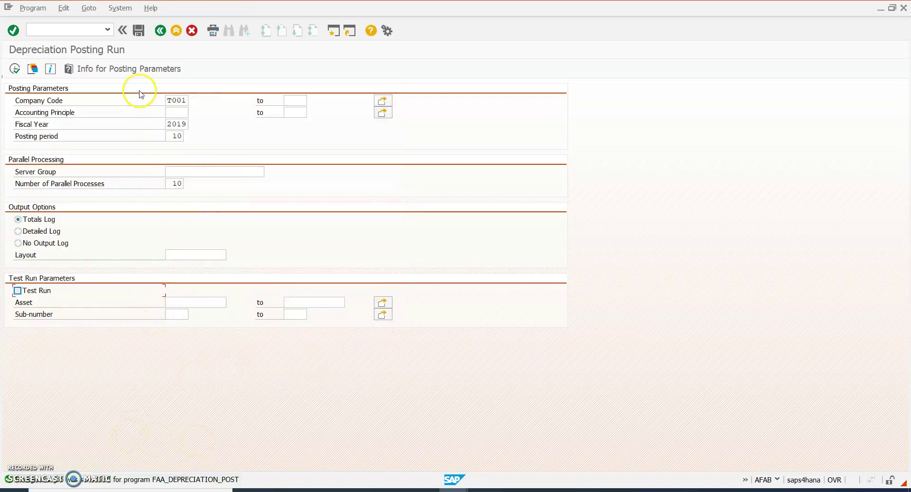
Reopen asset 10025 in the Asset Explorer (AW01N).
click(85, 28)
text(/naw01n)
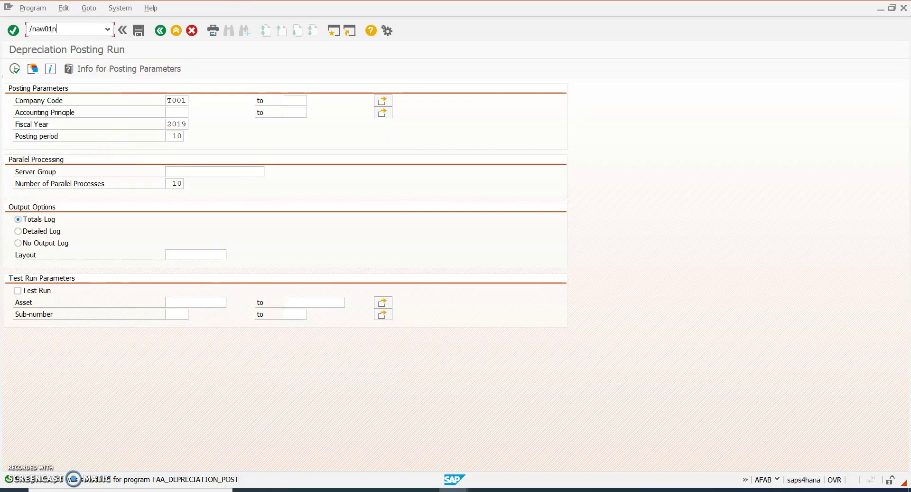
key(Return)
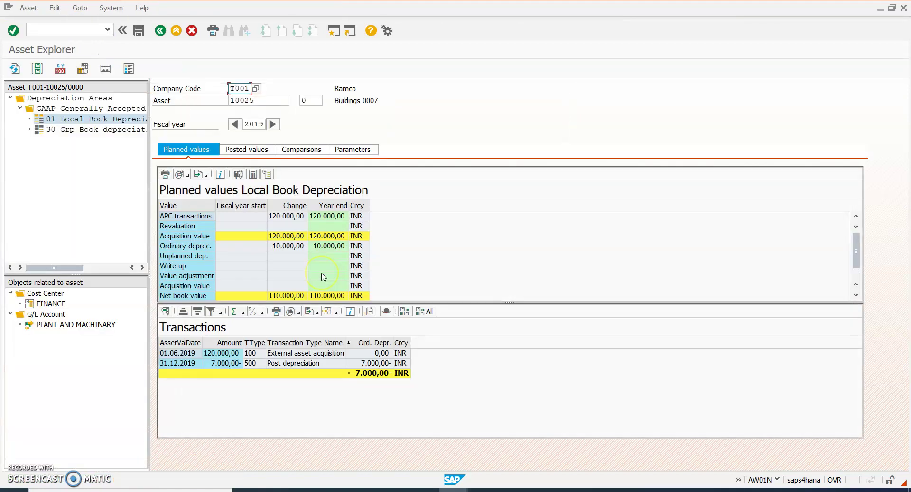
Show the posted values of asset 10025 and check the depreciation rows for periods 9 and 10.
click(259, 150)
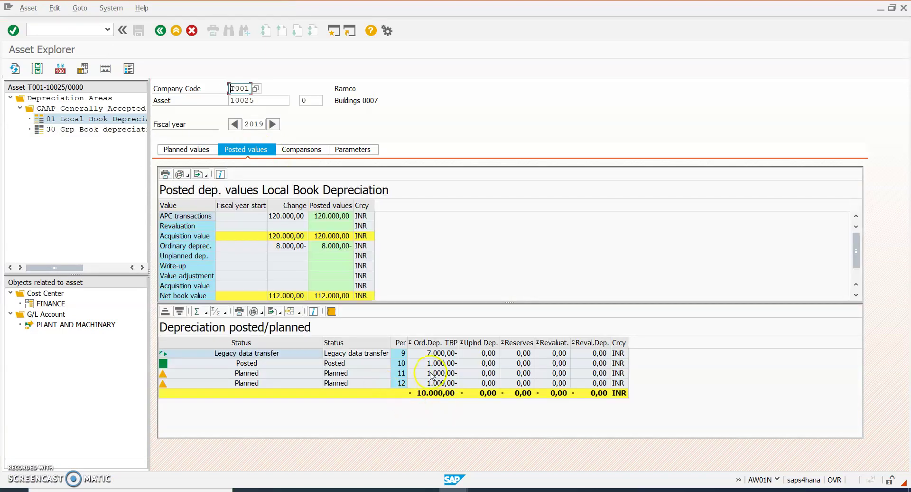
click(435, 358)
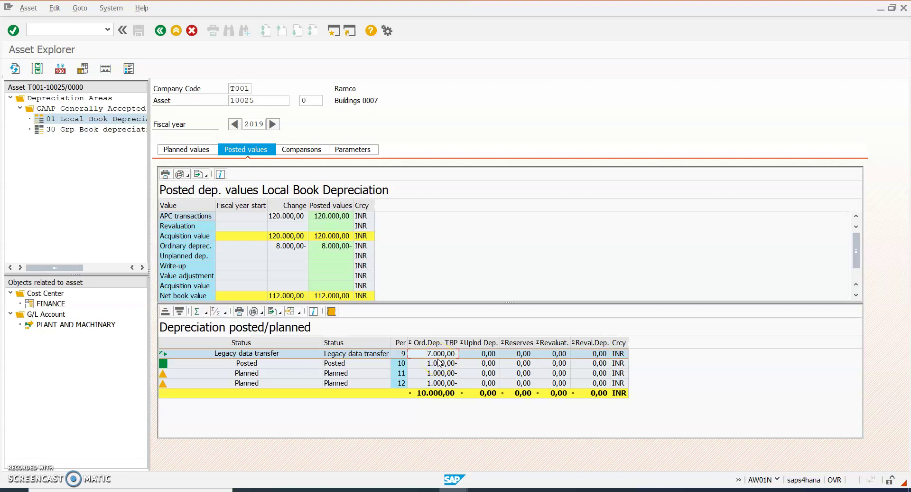
click(437, 363)
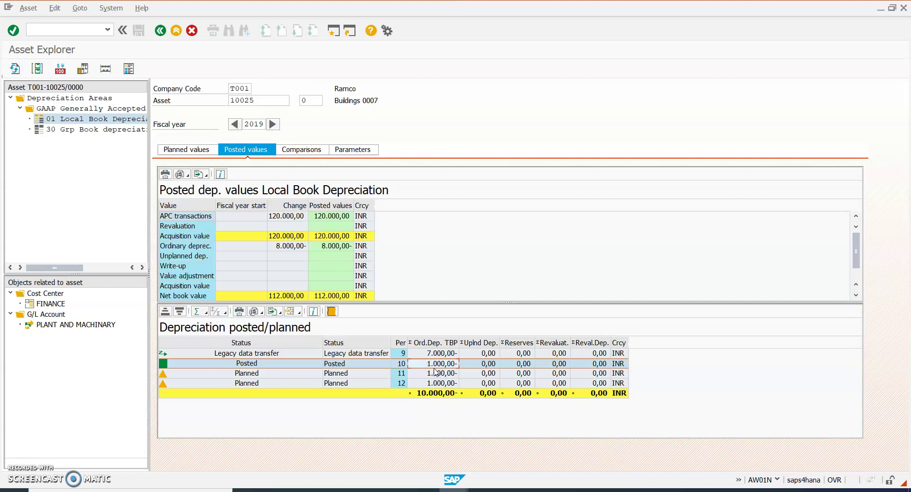
Switch to the S4 HANA 1909 Class workbook in Excel and review the AUC/WIP transfer notes in rows 572 to 574.
key(alt+Tab)
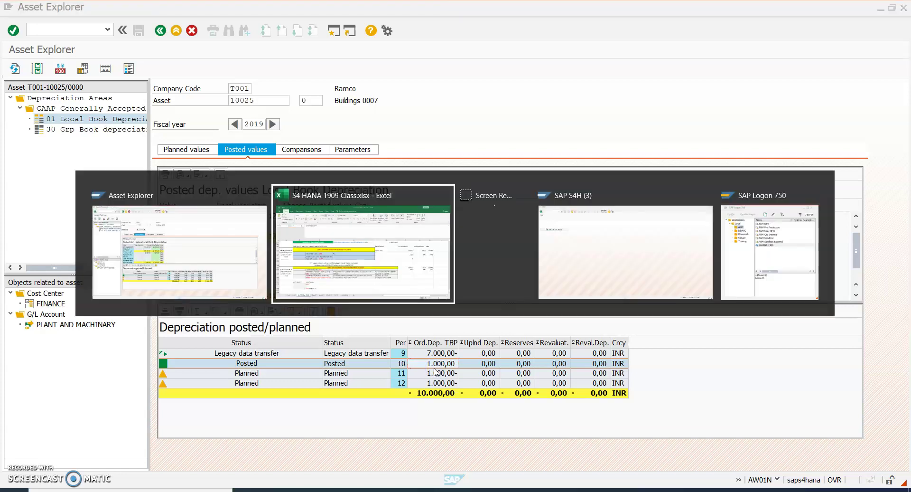
click(116, 399)
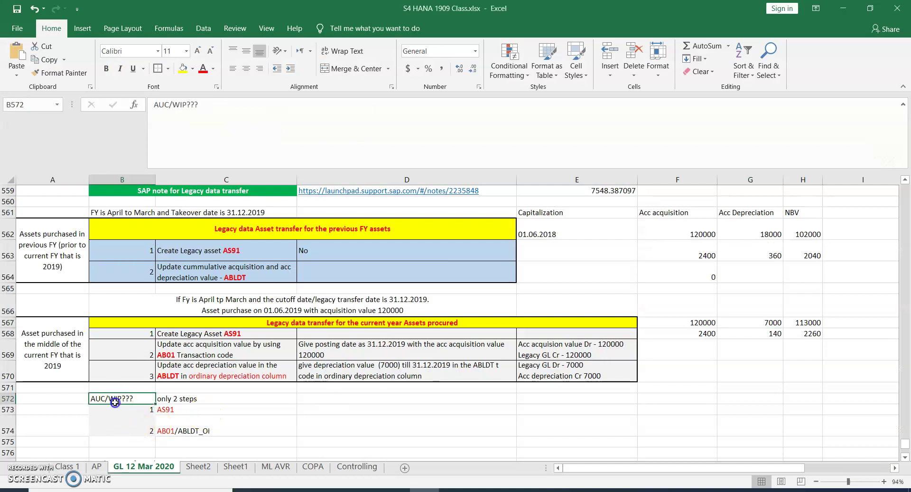
click(190, 409)
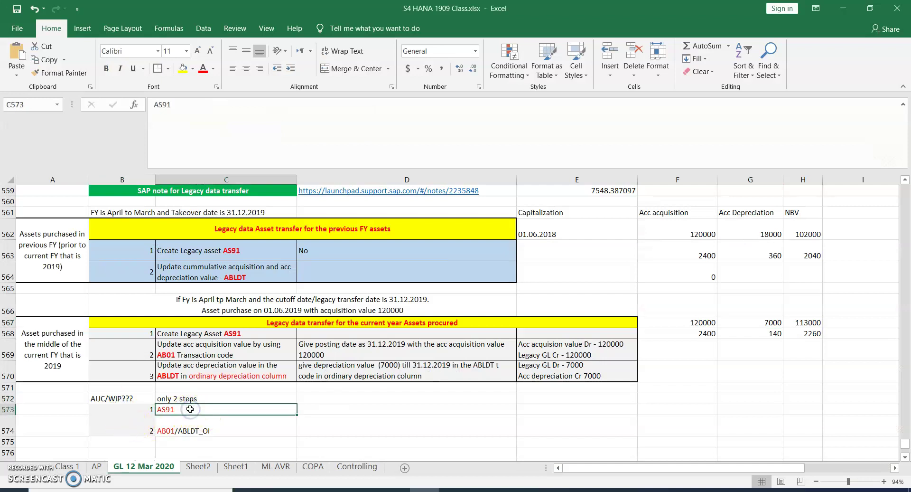
click(184, 432)
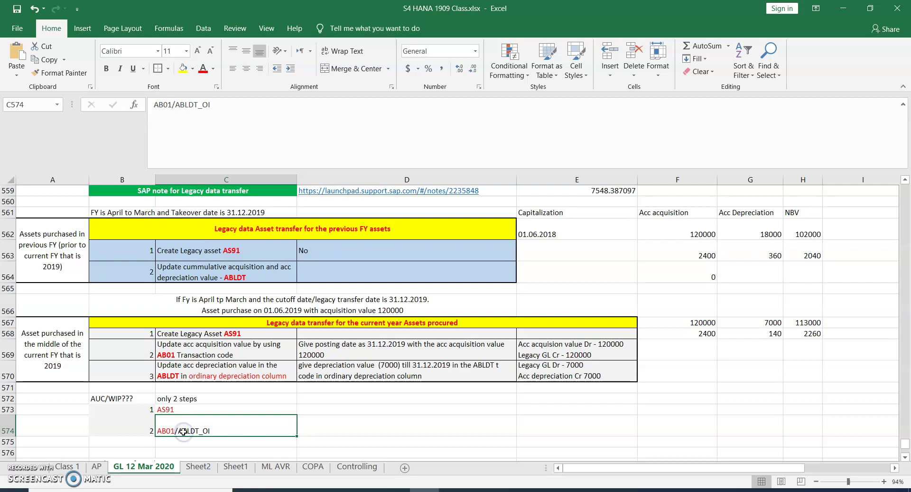
click(178, 399)
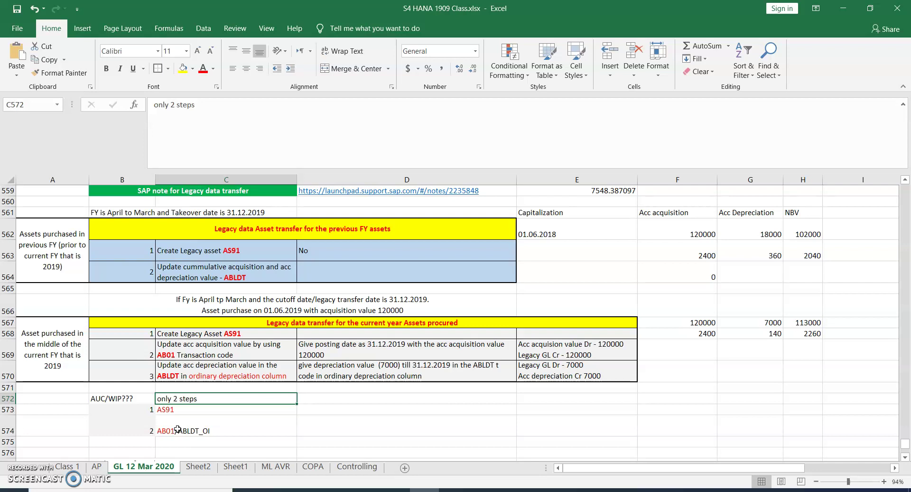
Highlight the legacy transfer block for previous-year assets, A562 to D564, to review its AS91 and ABLDT steps.
click(57, 270)
key(shift+Right)
key(shift+Right)
key(shift+Right)
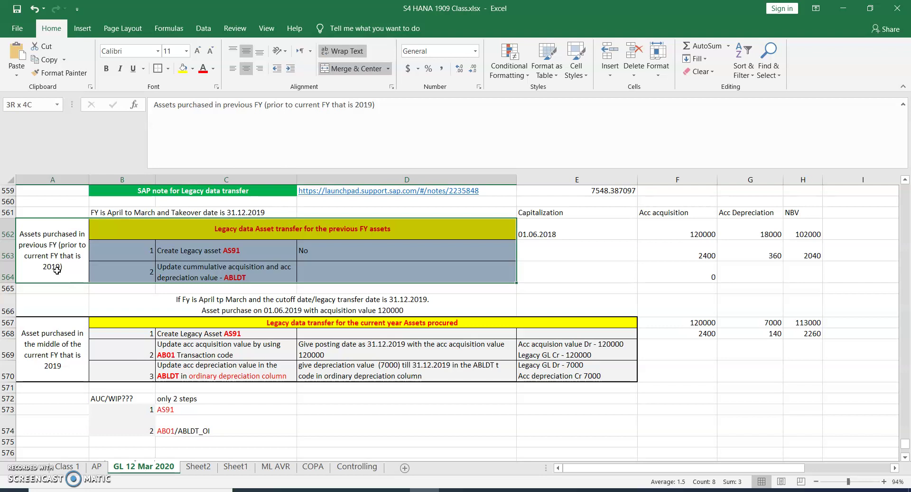
click(141, 256)
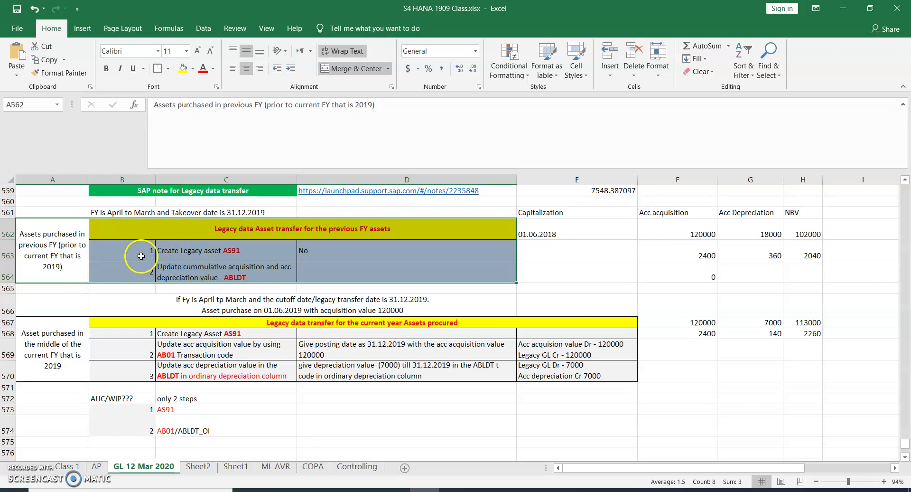
Highlight the current-year asset transfer block, A567 to E570, to review its AS91, AB01 and ABLDT steps.
click(71, 332)
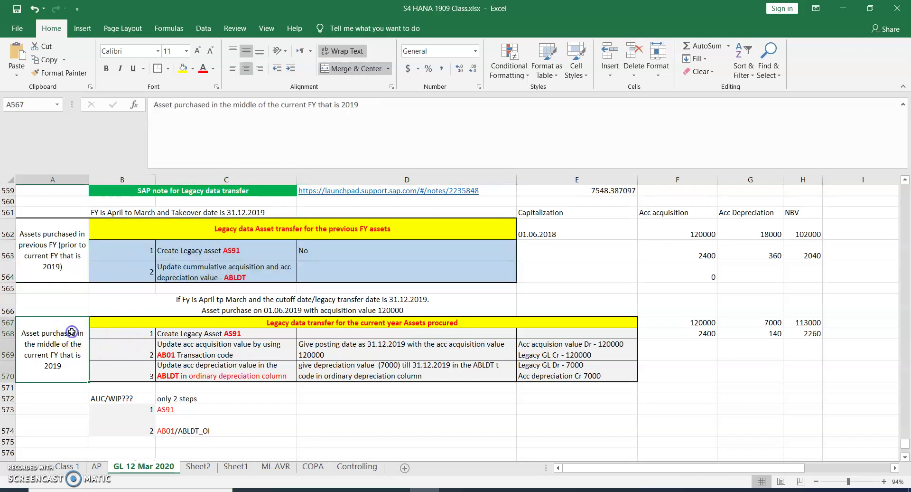
key(shift+Right)
key(shift+Right)
key(shift+Right)
key(shift+Right)
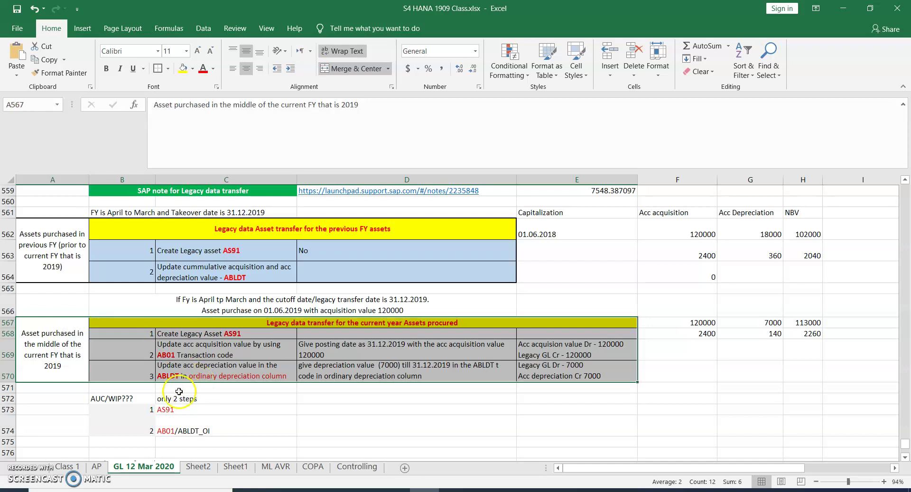
Highlight the two AUC/WIP transfer steps in B573:C574, covering AS91 and AB01/ABLDT_OI.
click(139, 409)
key(shift+Down)
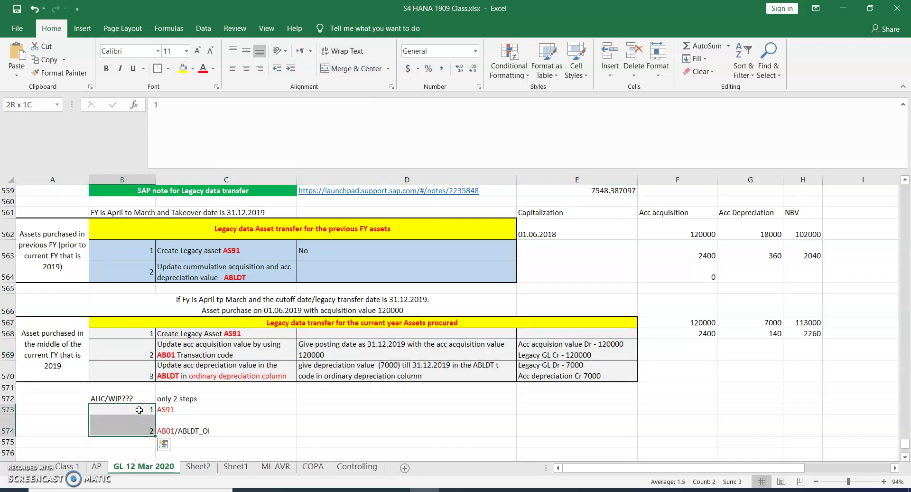
key(shift+Right)
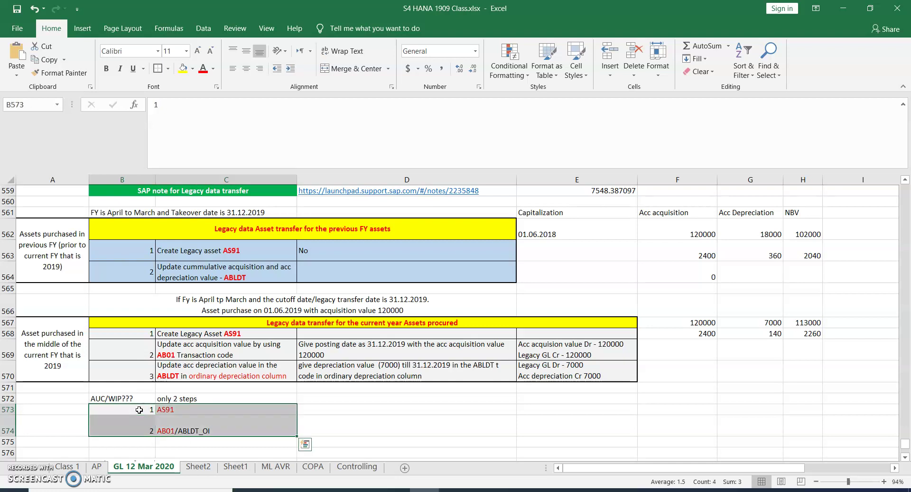